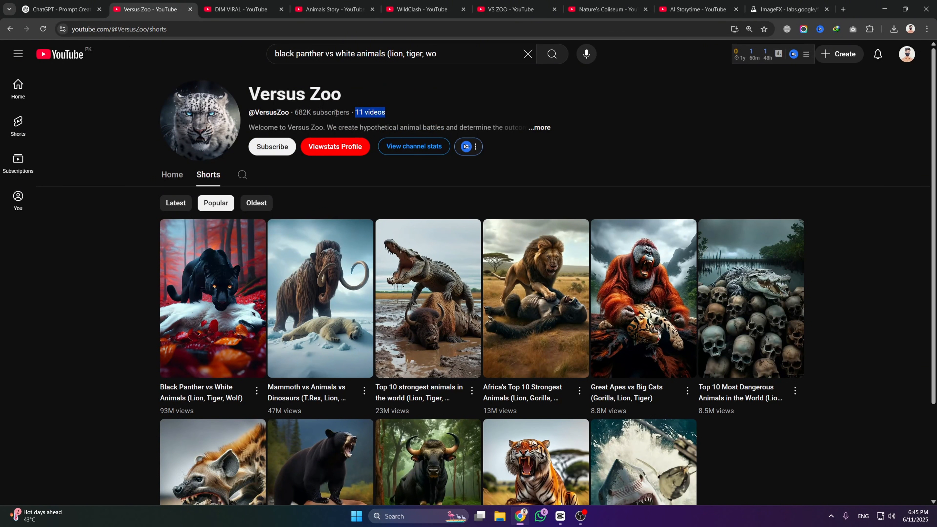
- Review the popular Shorts of the Versus Zoo, DIM VIRAL, Animals Story, WildClash, VS ZOO, Nature's Coliseum and AI Storytime channels
scroll(335, 113, "down", 3)
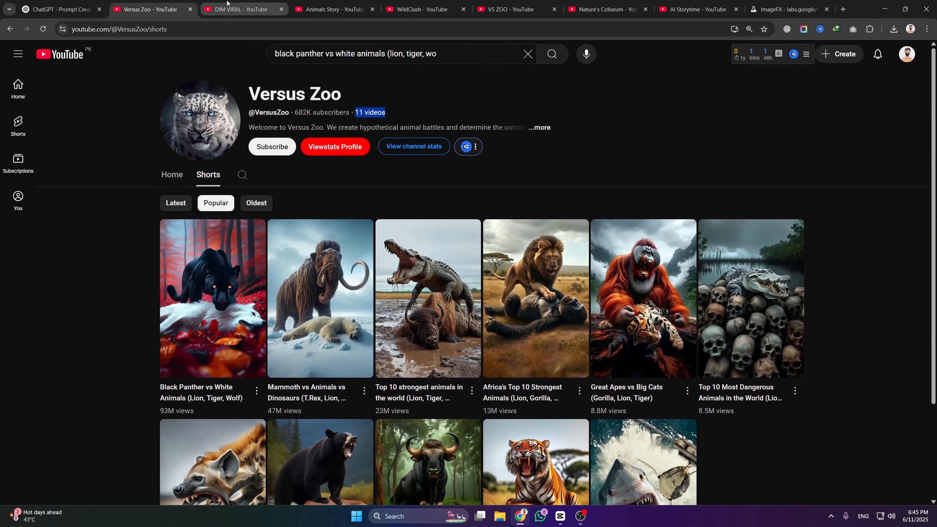
left_click(229, 13)
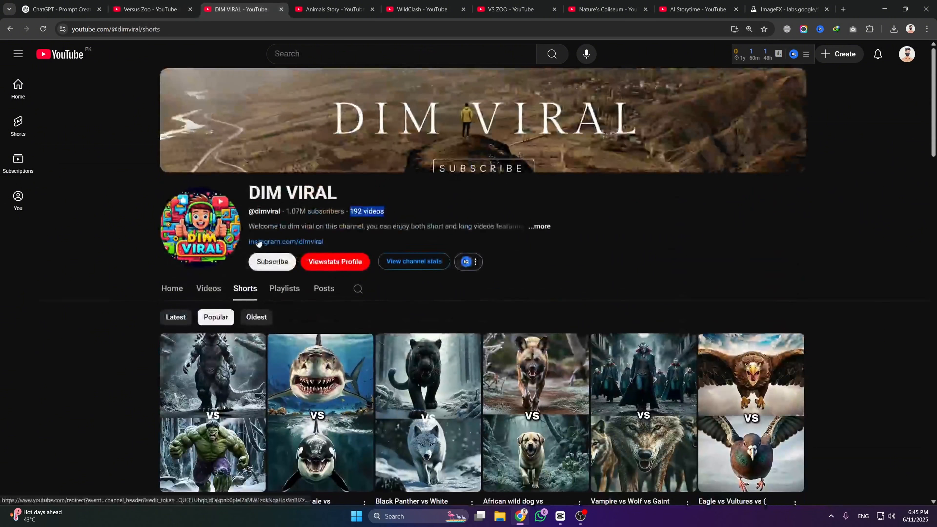
left_click_drag(249, 195, 333, 183)
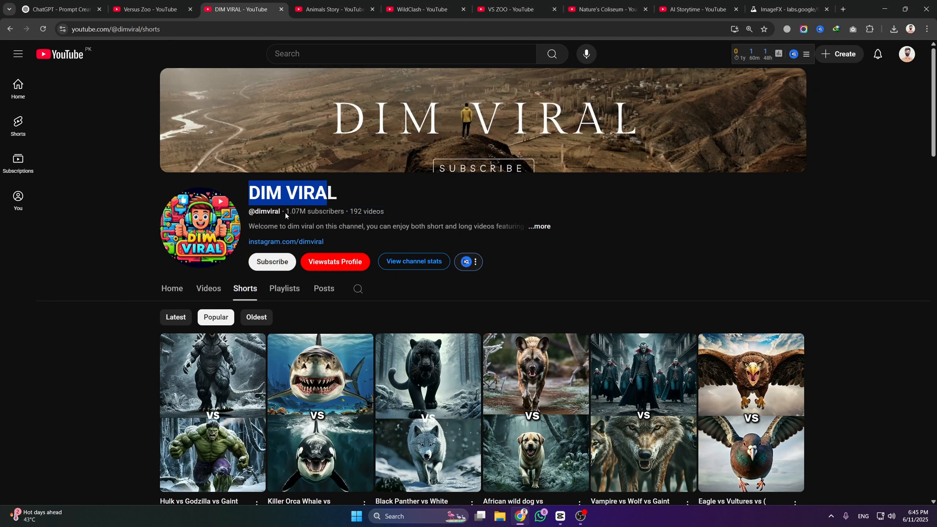
scroll(286, 214, "down", 5)
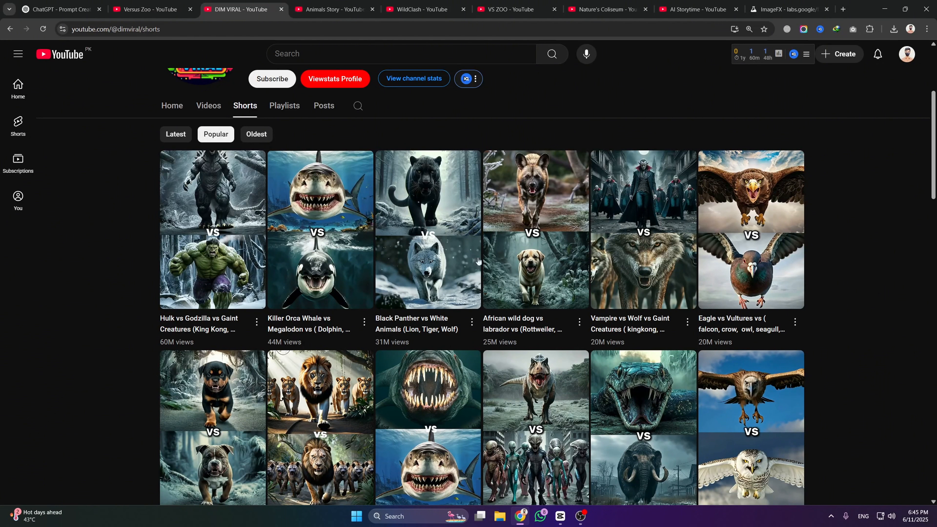
left_click(332, 10)
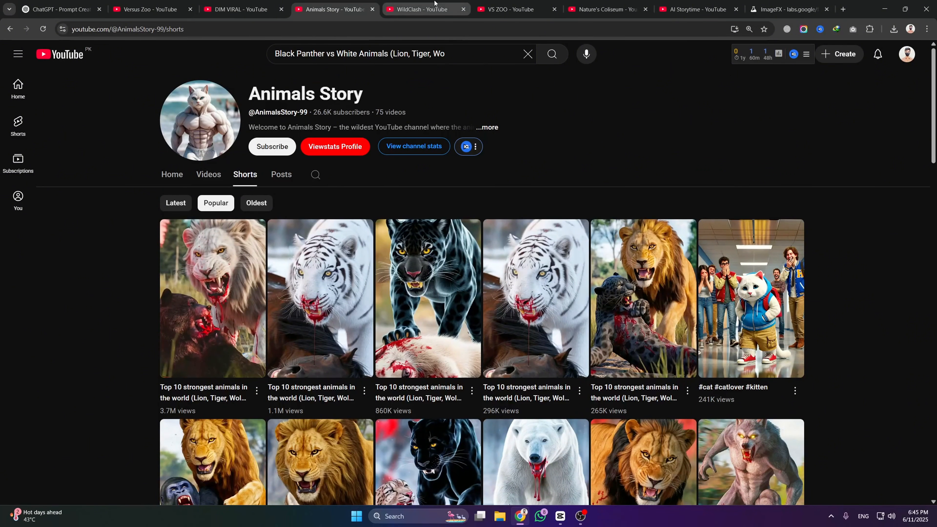
left_click(454, 9)
left_click(480, 4)
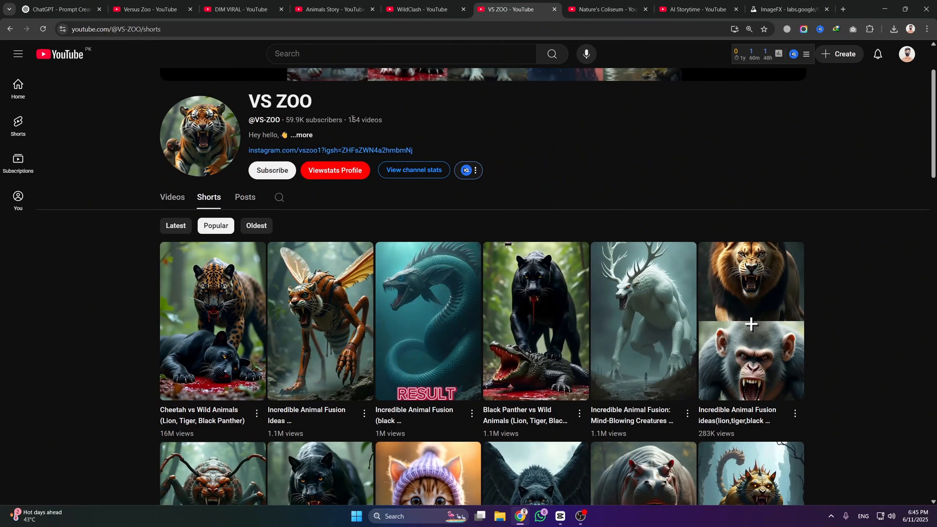
left_click(570, 4)
left_click(660, 4)
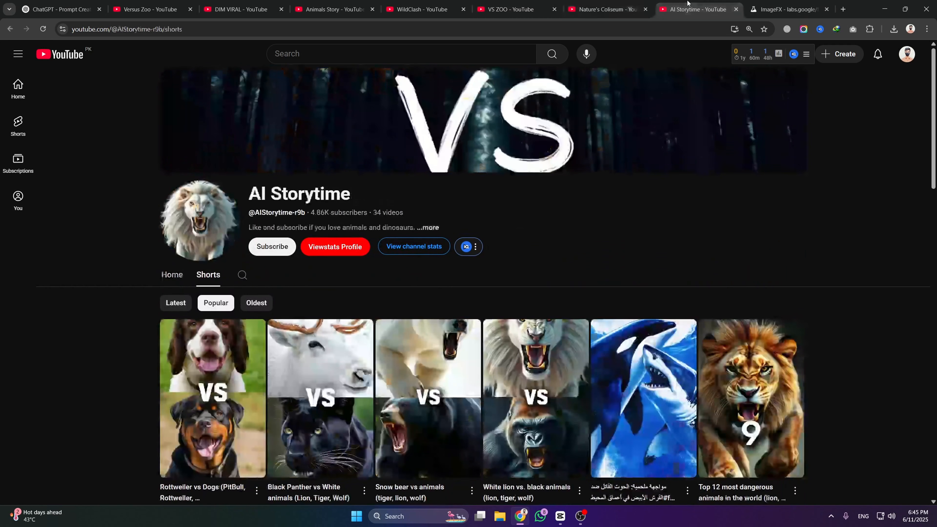
- Play Versus Zoo's Short "Black Panther vs White Animals (Lion, Tiger, Wolf)" and examine its opening versus and battle scenes
left_click(147, 3)
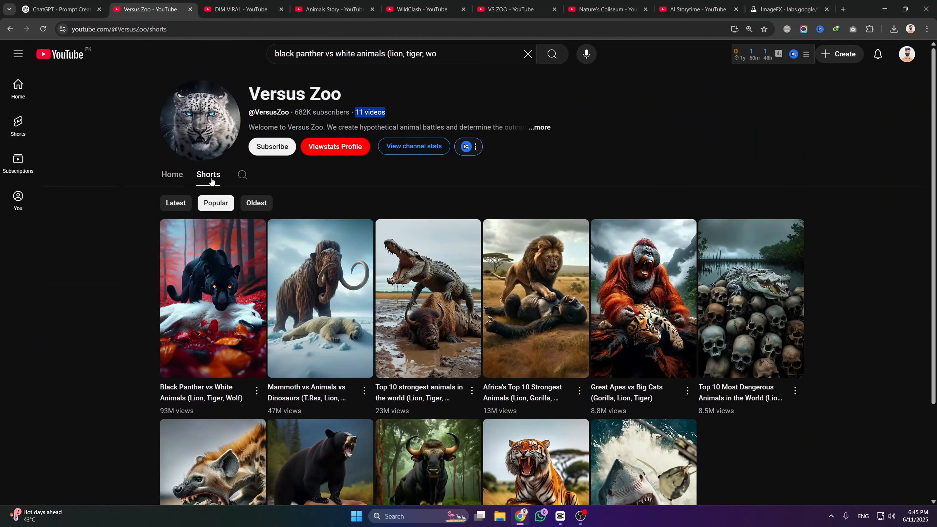
left_click(226, 284)
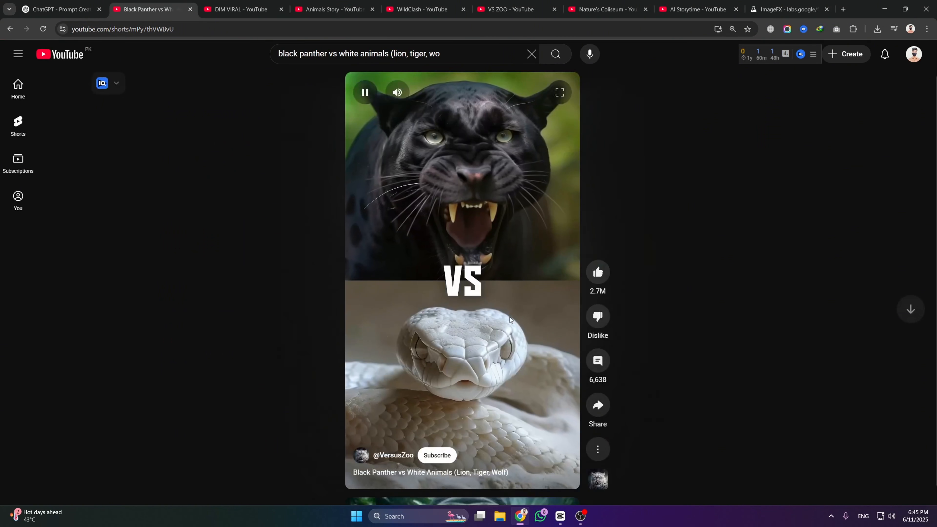
left_click(492, 299)
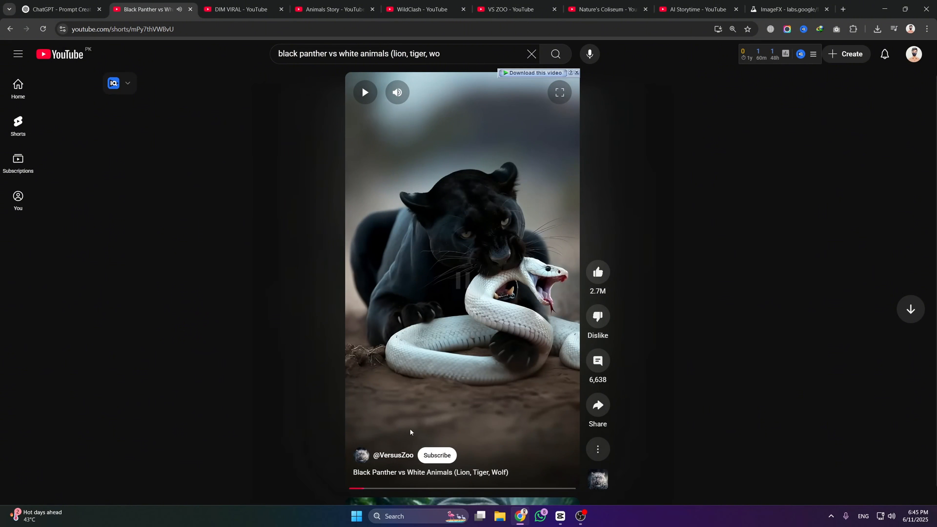
left_click_drag(363, 490, 336, 490)
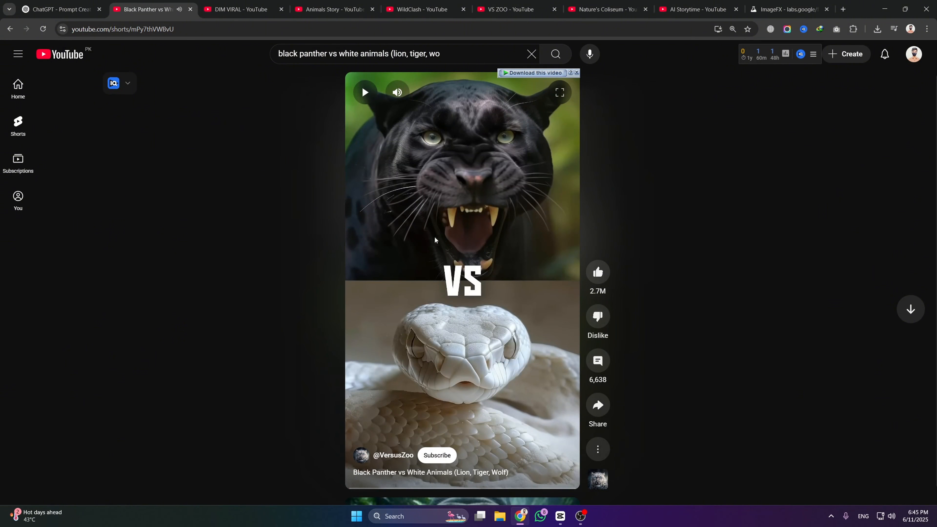
left_click(465, 276)
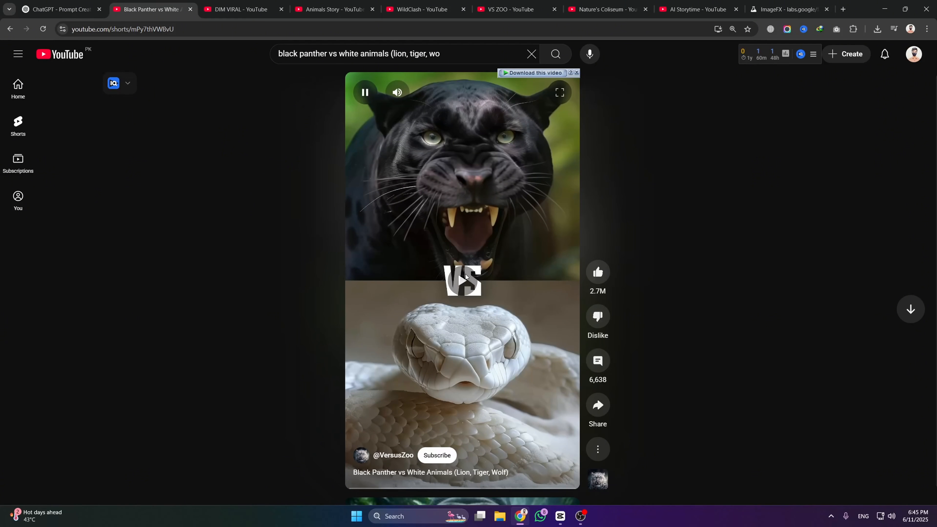
left_click(466, 278)
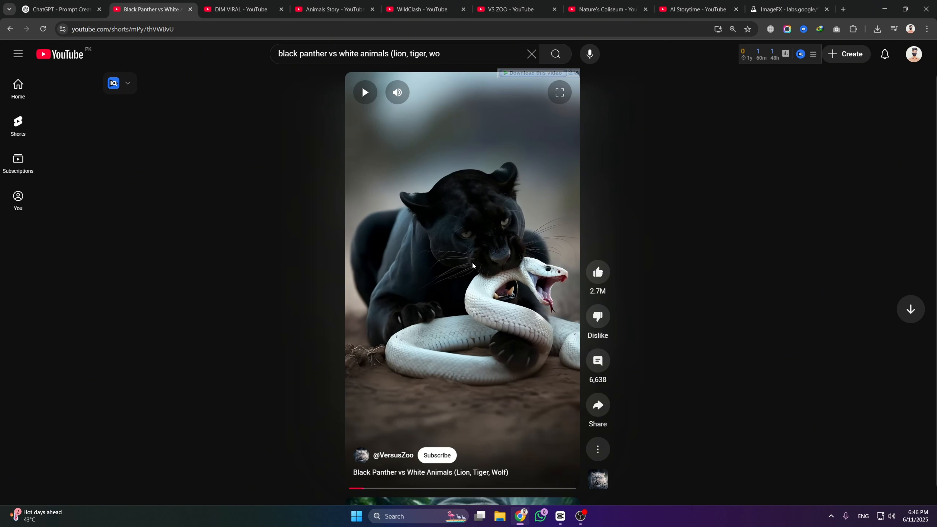
left_click(61, 3)
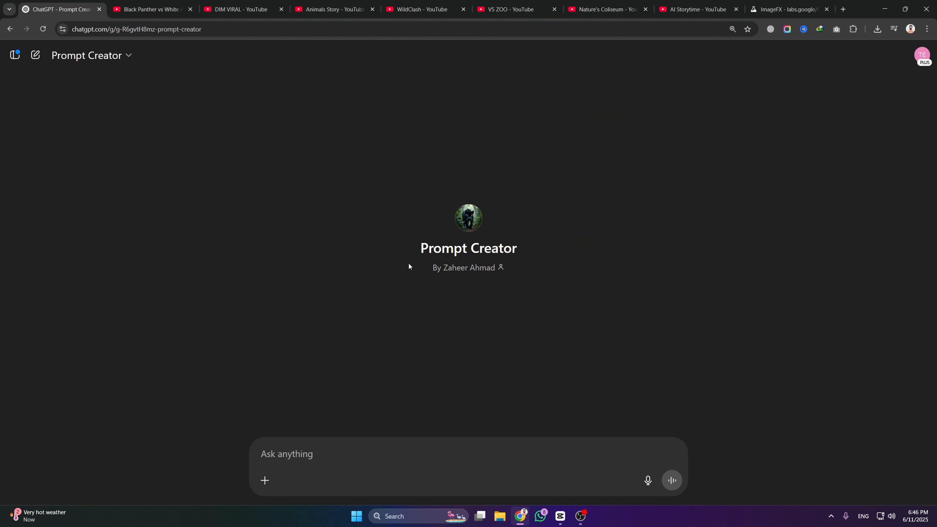
left_click(177, 8)
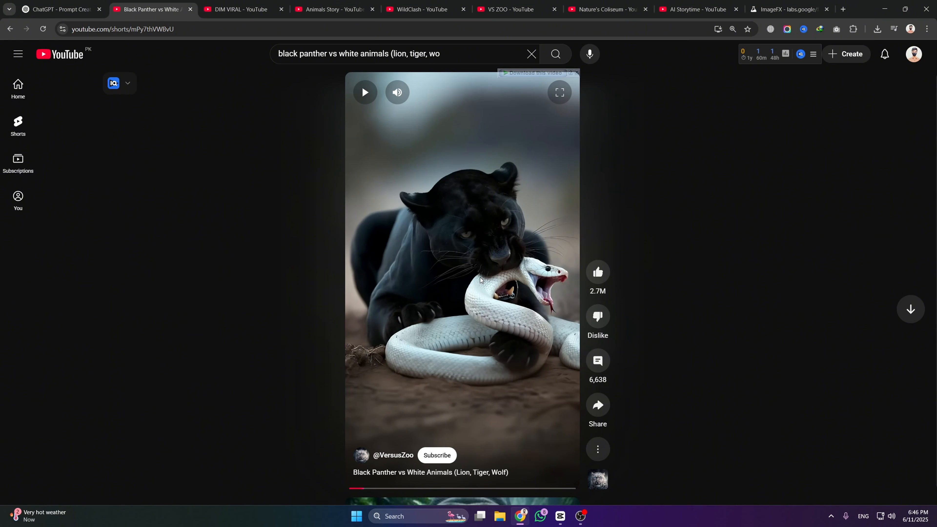
- Switch to ChatGPT's Prompt Creator and request image prompts for "Black Panther VS White Cobra"
left_click(68, 17)
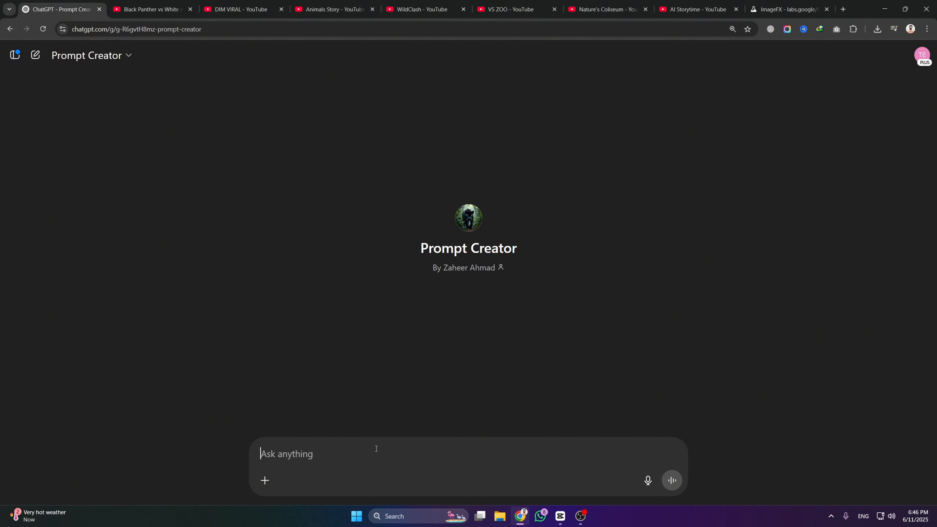
type("Black Panther VS ")
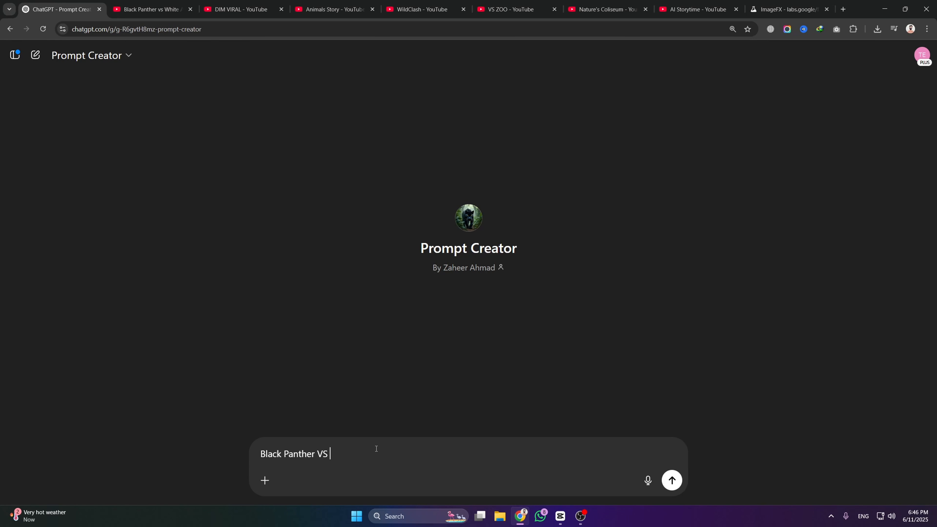
type("Whiot")
type("n")
type("bra")
key("Return")
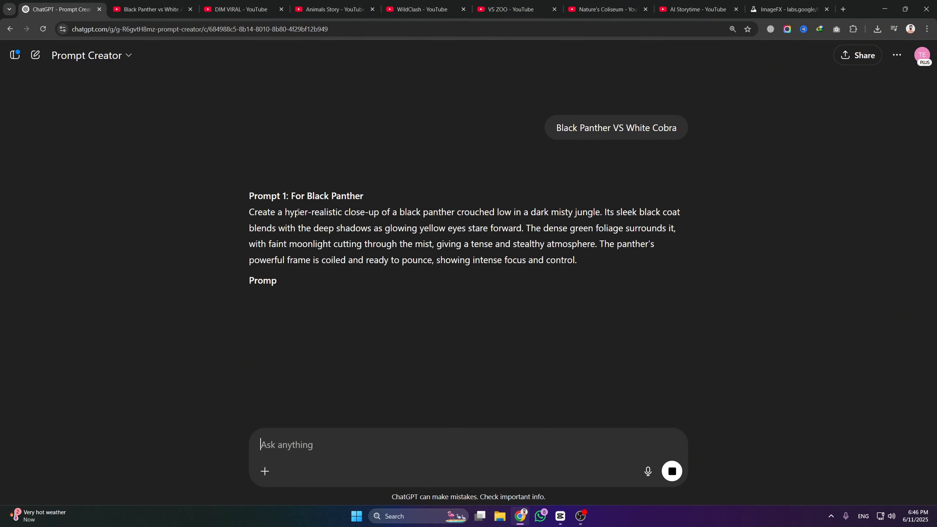
left_click_drag(287, 196, 390, 201)
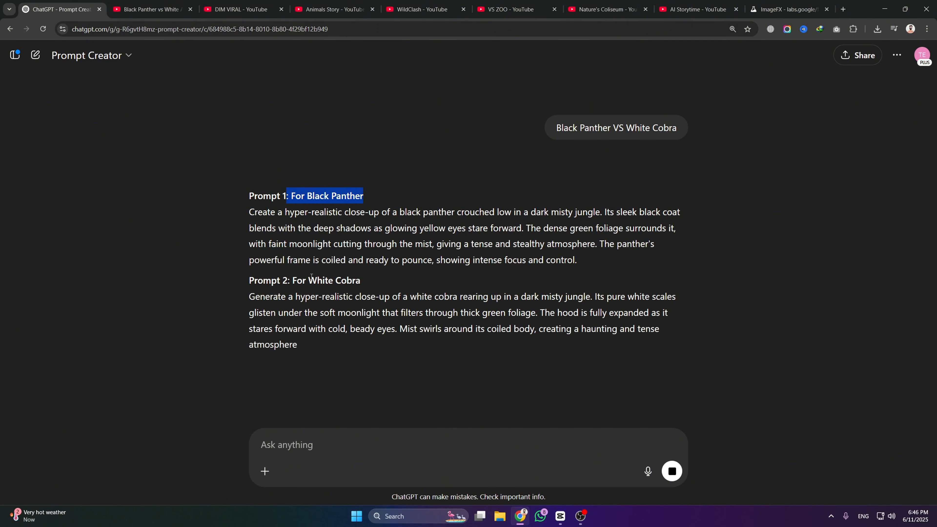
left_click_drag(307, 280, 363, 280)
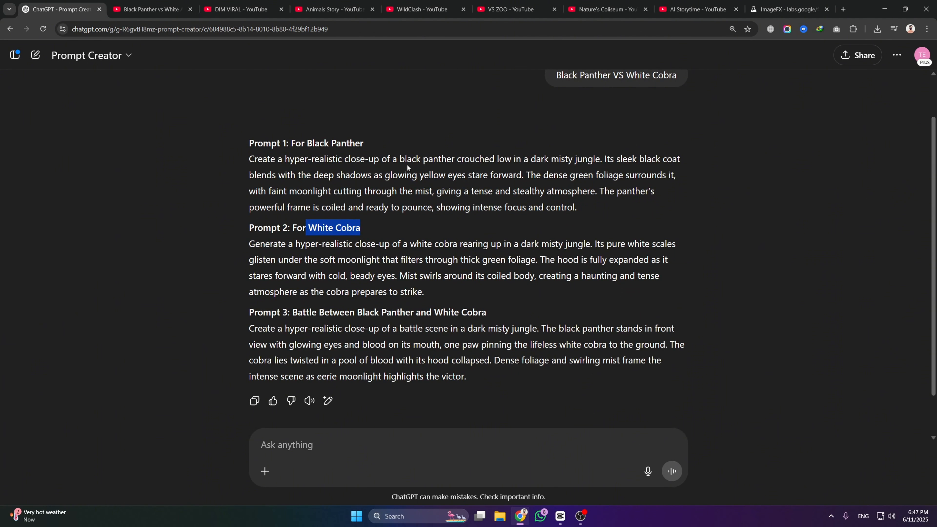
- Copy the Black Panther prompt from the ChatGPT reply and paste it as the image prompt in ImageFX
triple_click(407, 164)
right_click(372, 169)
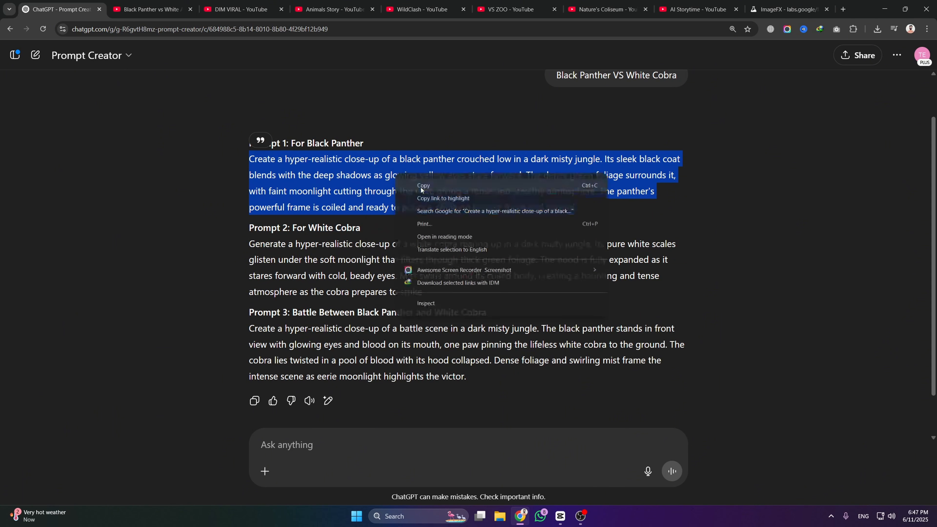
left_click(417, 178)
left_click(786, 9)
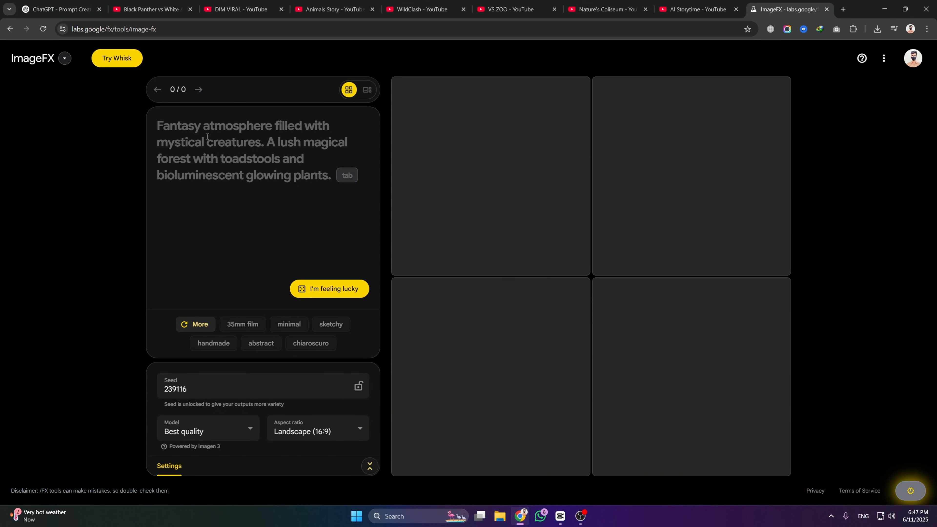
key("ctrl+v")
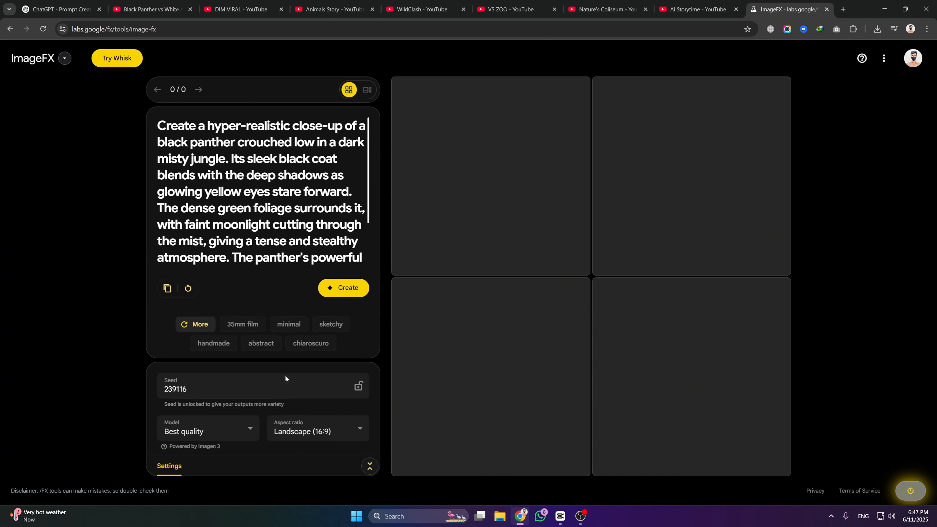
- Set the aspect ratio to Square and generate the black panther images
left_click(317, 430)
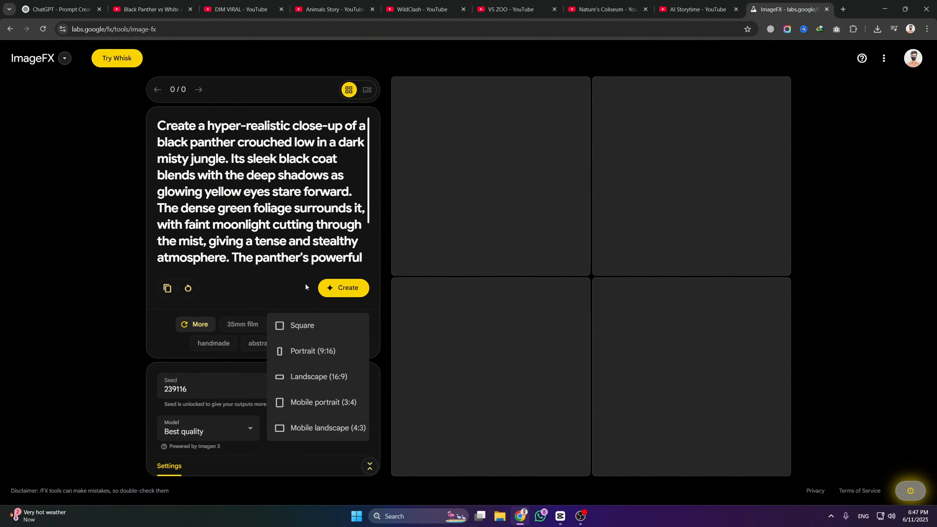
left_click(307, 326)
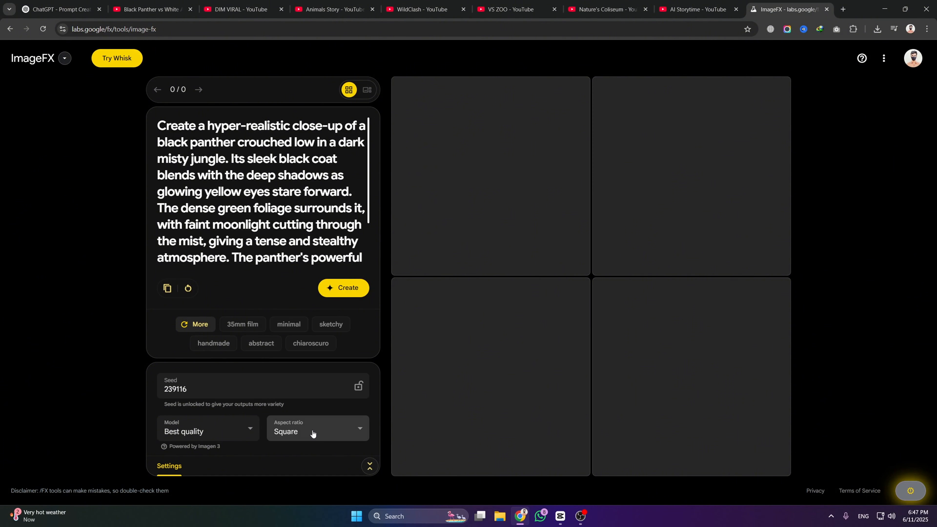
left_click(344, 290)
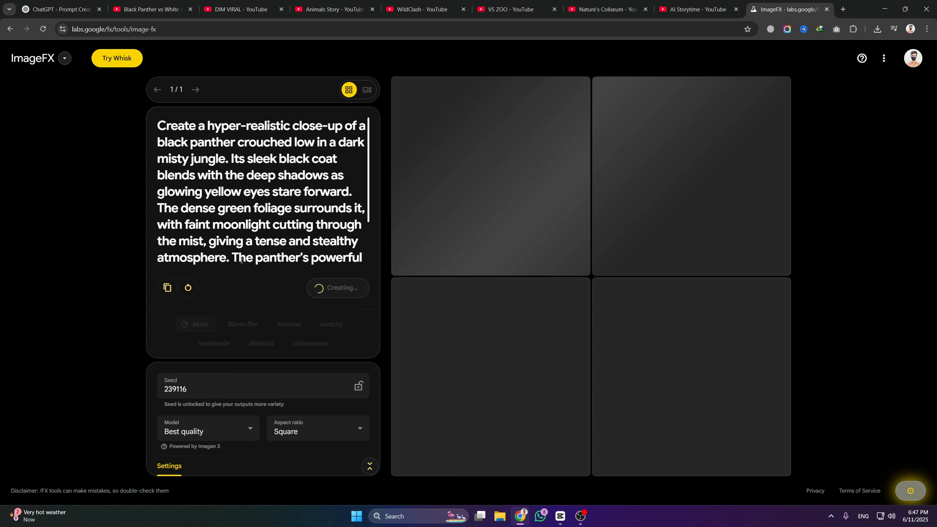
- Switch back to ChatGPT and copy the White Cobra prompt text
left_click(61, 9)
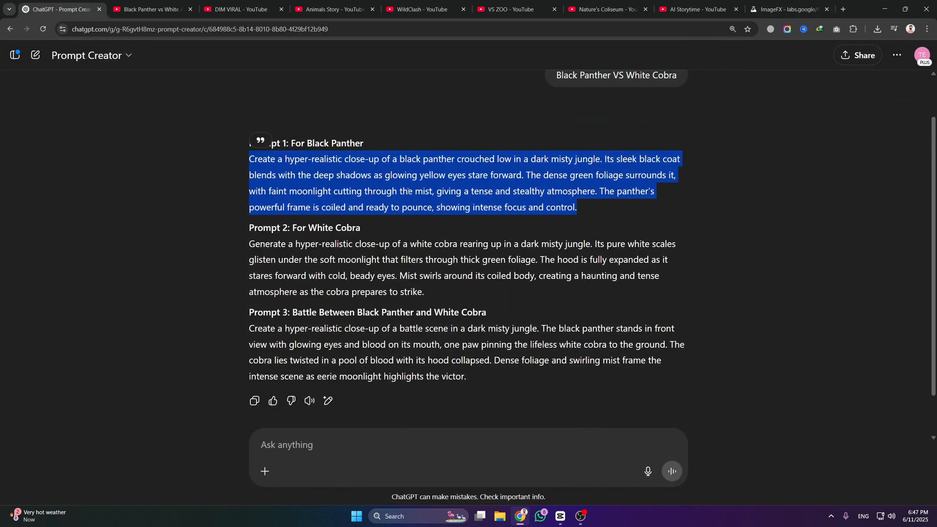
triple_click(349, 244)
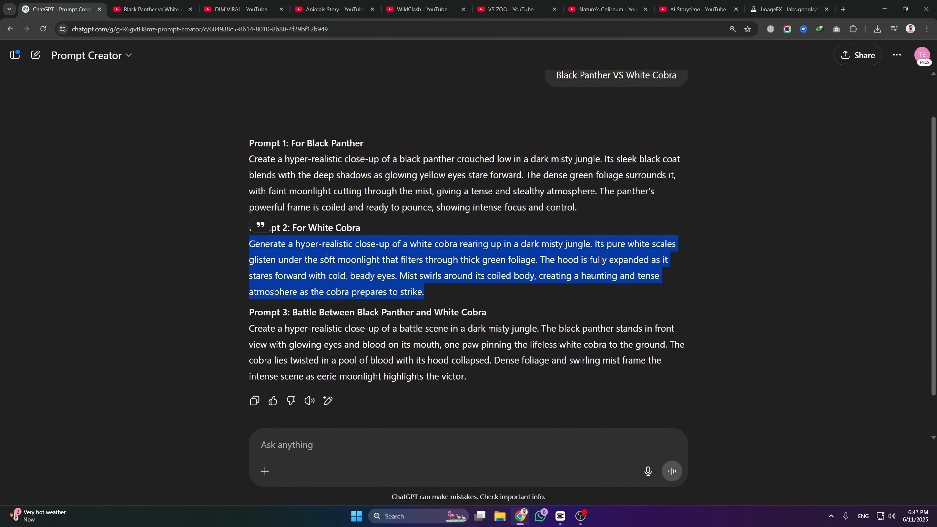
right_click(318, 256)
left_click(349, 263)
right_click(310, 267)
left_click(384, 274)
- Return to ImageFX and download the black panther image in the lower-left of the results grid
left_click(785, 9)
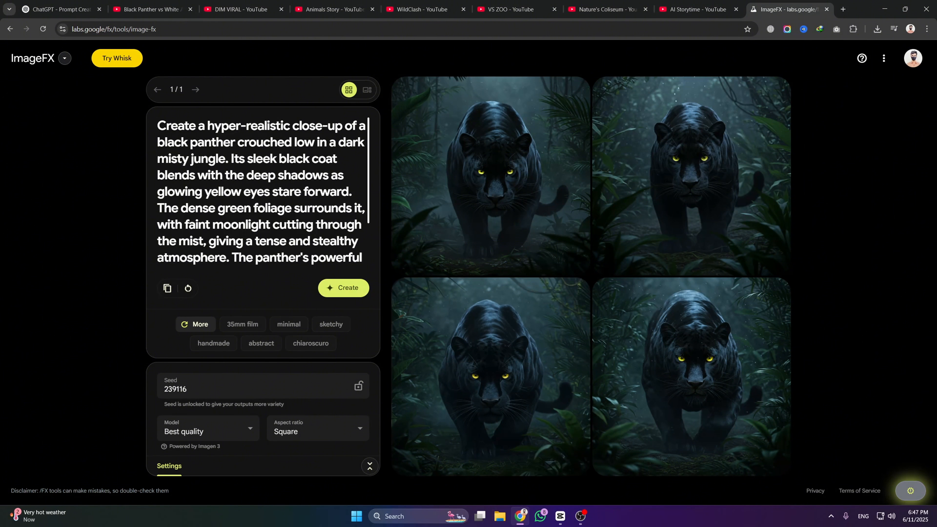
left_click(554, 461)
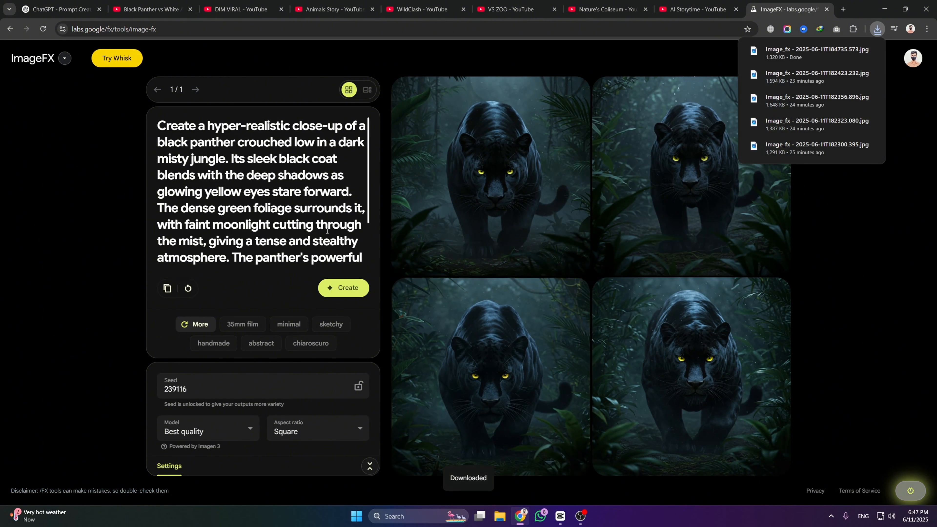
- Replace the panther prompt in ImageFX with the copied White Cobra prompt and generate its images
double_click(314, 210)
key("ctrl+a")
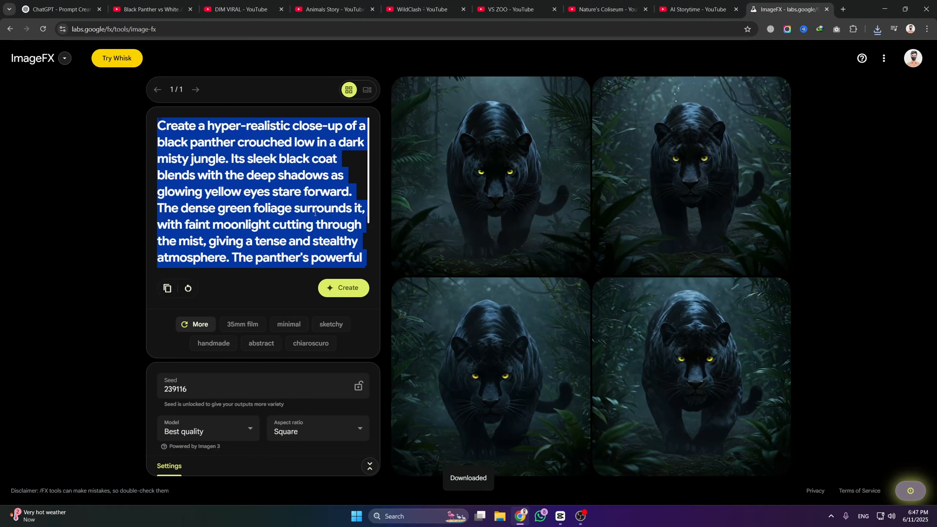
key("ctrl+v")
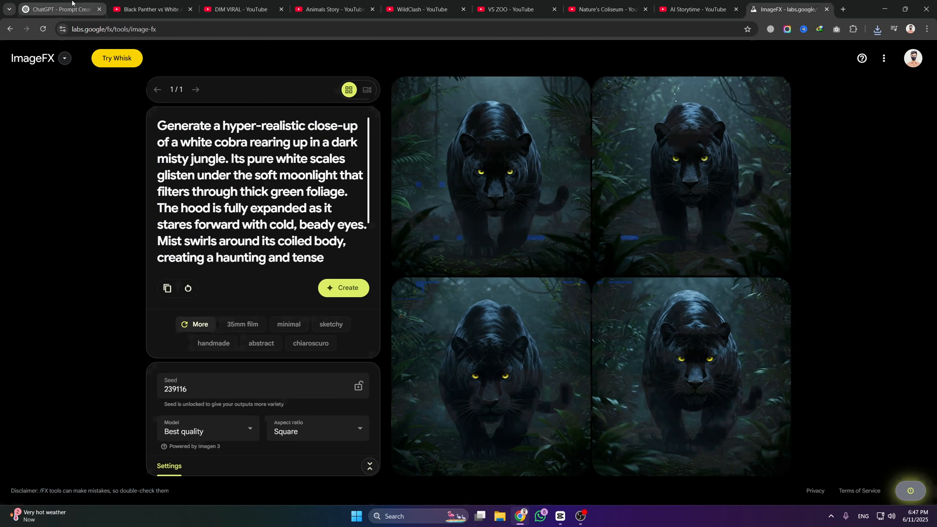
left_click(59, 9)
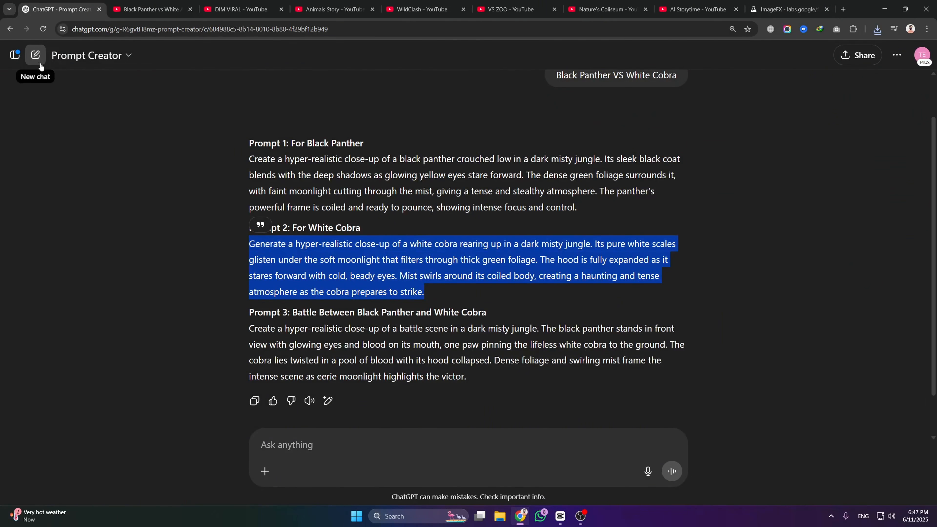
left_click(785, 10)
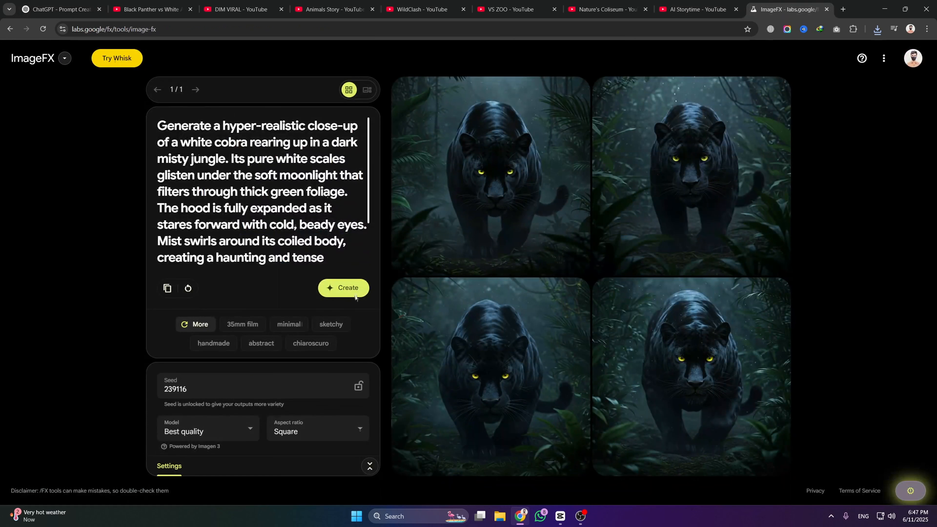
left_click(351, 287)
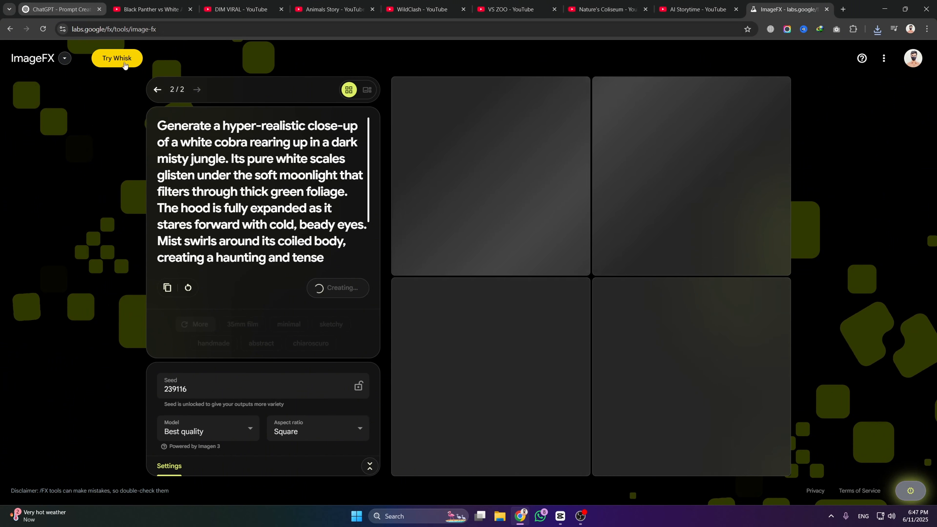
- Download the white cobra image in the lower-left of the ImageFX results grid
left_click(71, 4)
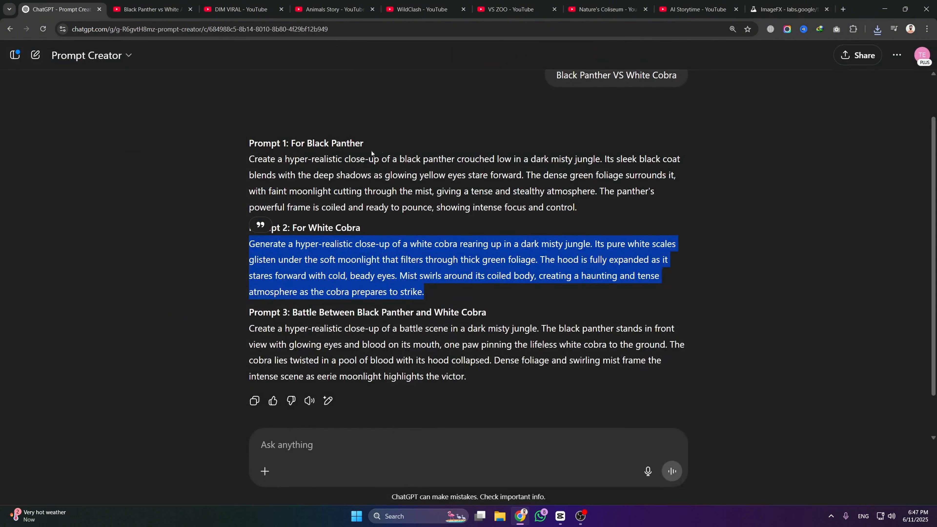
left_click(786, 8)
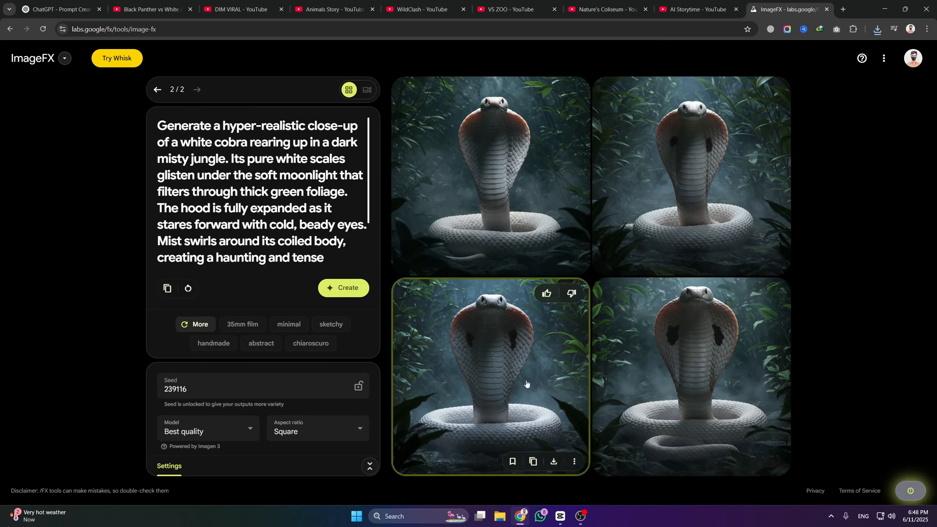
left_click(554, 461)
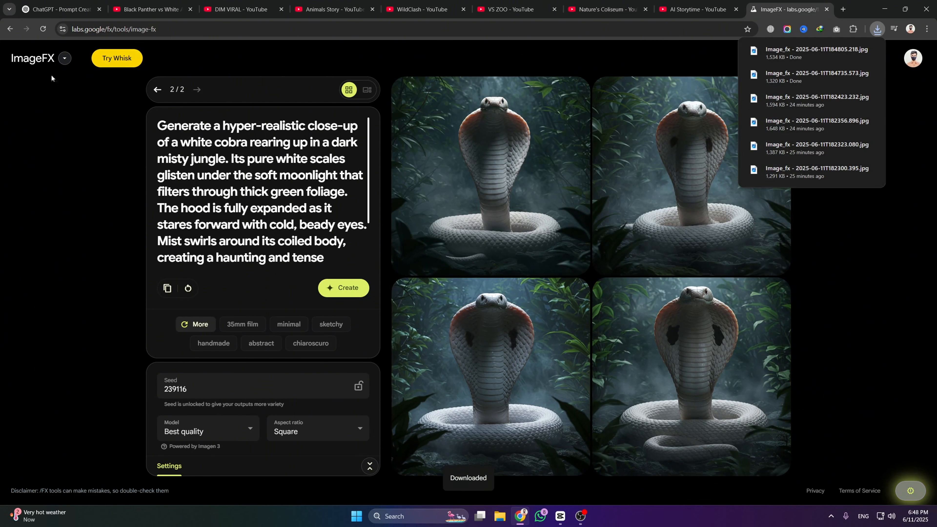
- Switch to ChatGPT and copy the Prompt 3 text for the battle between Black Panther and White Cobra
left_click(59, 10)
triple_click(358, 331)
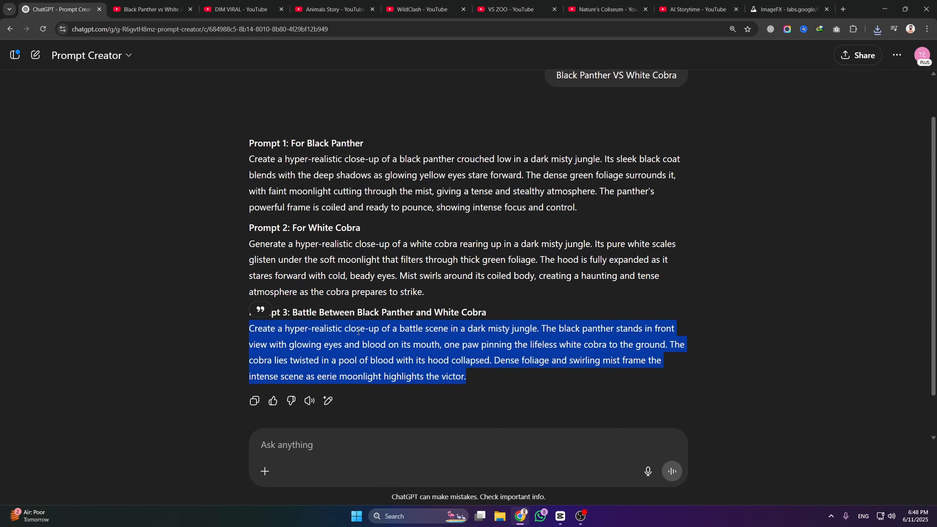
right_click(332, 335)
right_click(364, 350)
right_click(365, 350)
left_click(390, 358)
- Return to ImageFX and replace the White Cobra prompt with the copied battle prompt
left_click(786, 9)
key("ctrl+a")
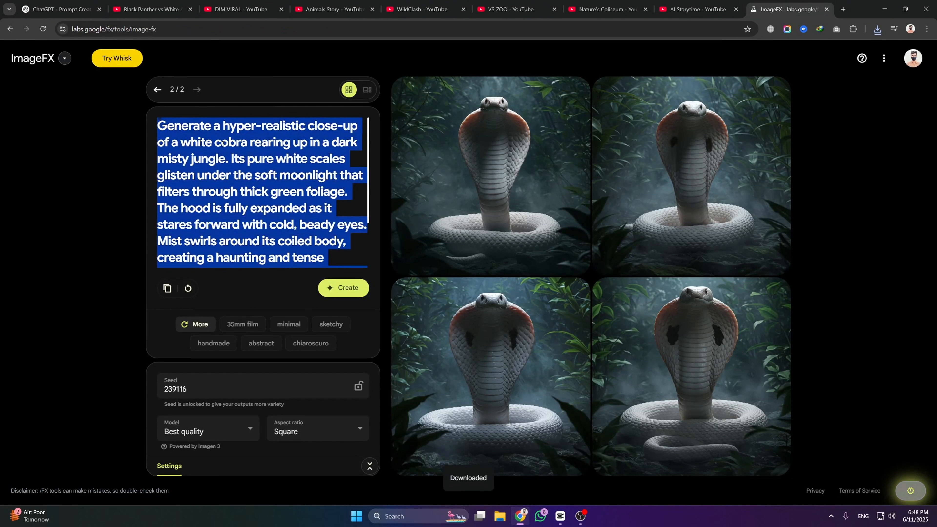
key("BackSpace")
key("ctrl+v")
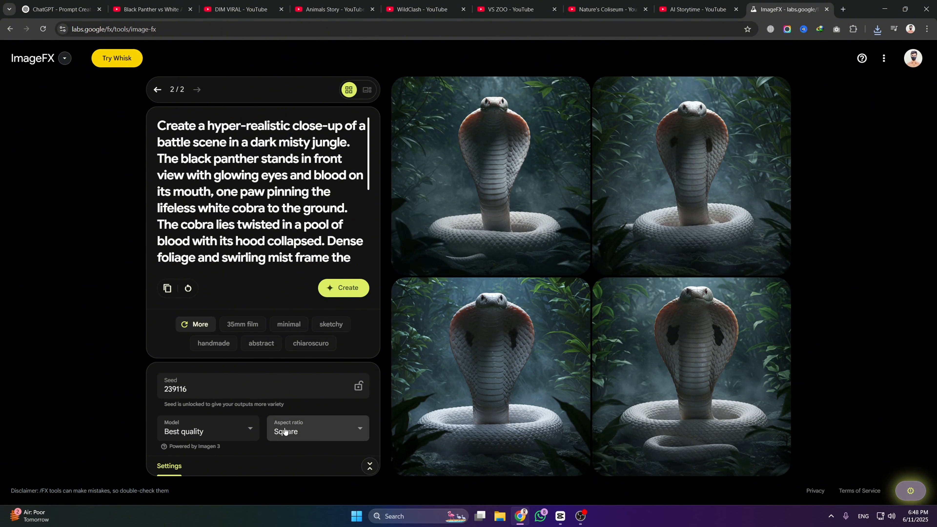
- Set the aspect ratio to Portrait (9:16) and generate the battle images
left_click(295, 430)
left_click(304, 355)
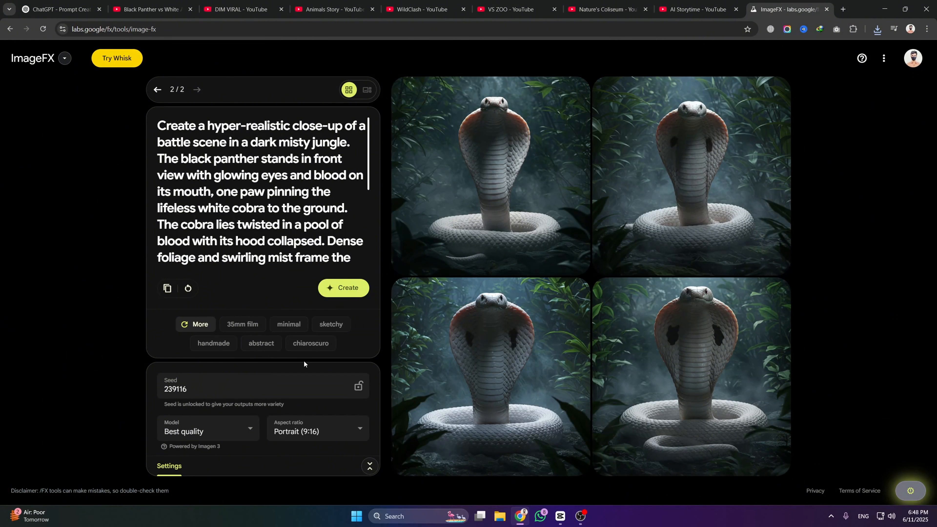
left_click(343, 287)
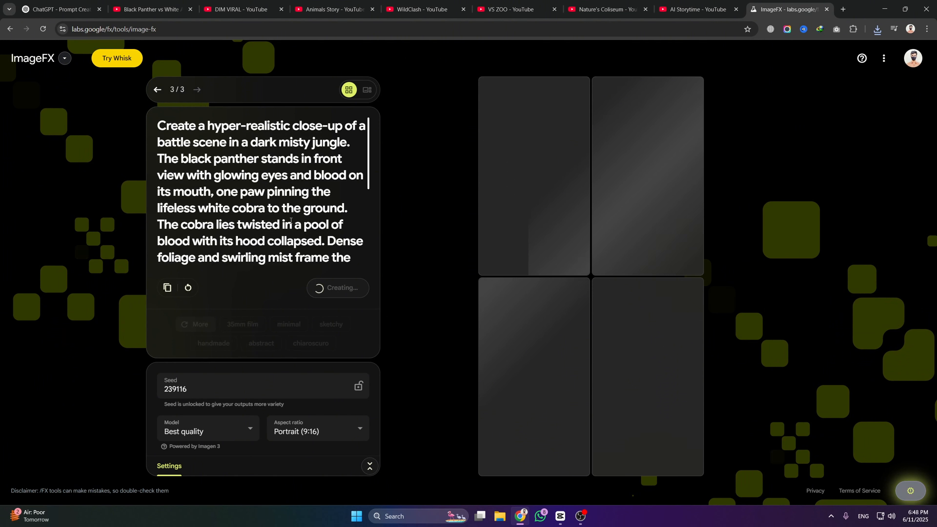
scroll(283, 204, "down", 5)
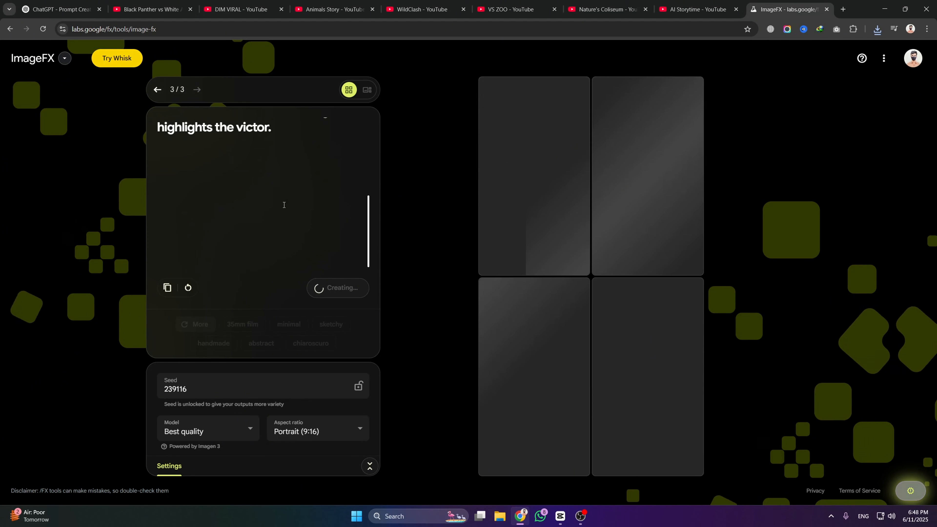
scroll(282, 203, "up", 5)
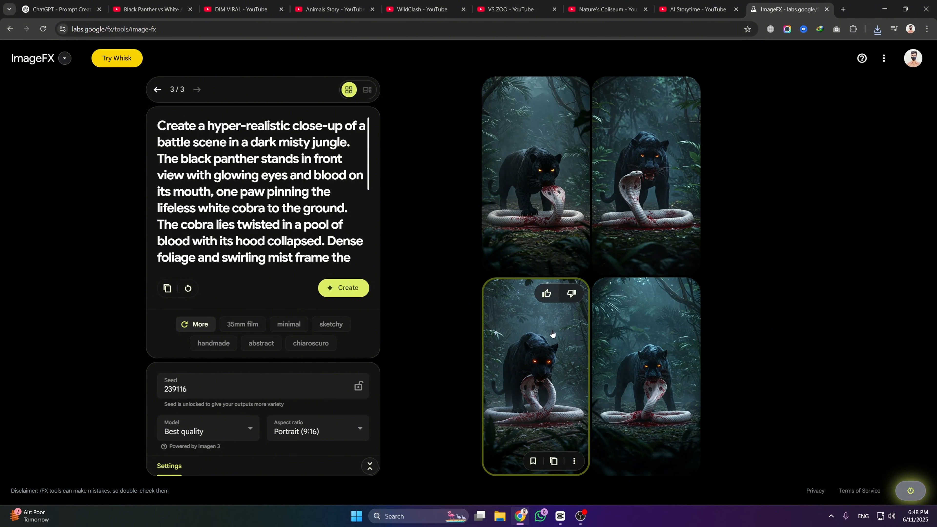
- Enlarge the battle results and download the second image, with the cobra rearing in front of the snarling panther
left_click(543, 195)
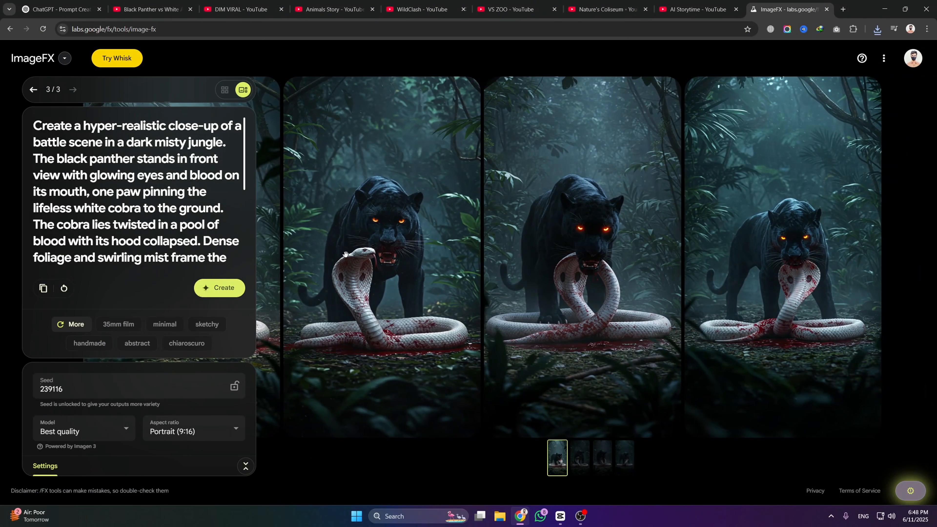
left_click_drag(346, 254, 616, 277)
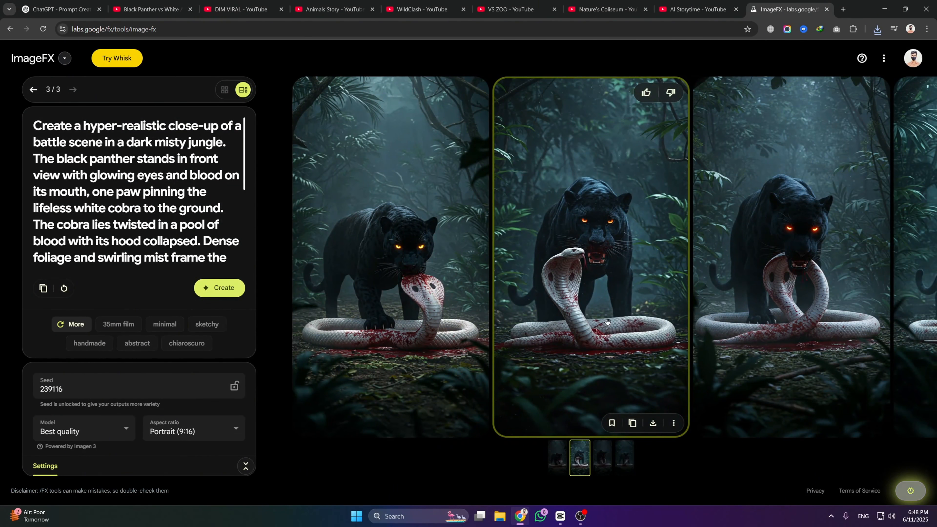
left_click(653, 423)
- Review the Black Panther VS White Cobra request and its three prompts in ChatGPT, and return to ImageFX
left_click(59, 8)
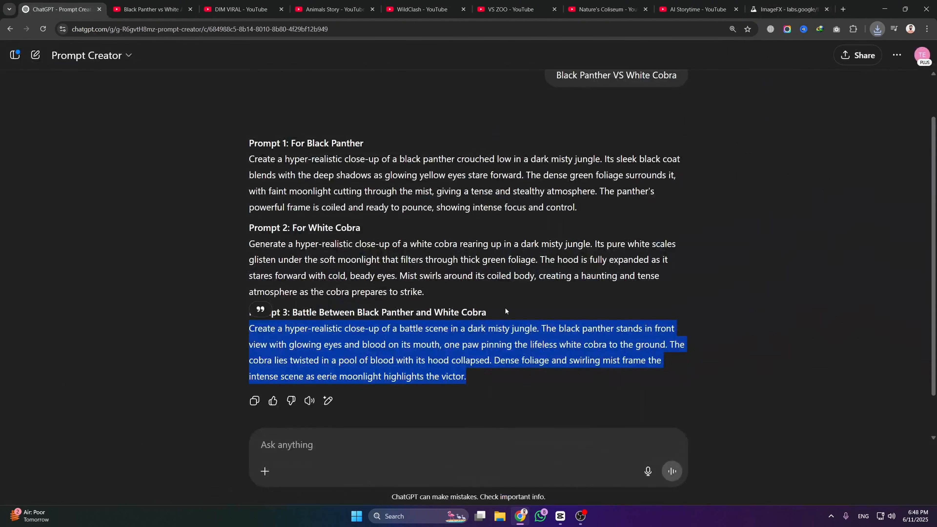
scroll(327, 387, "down", 2)
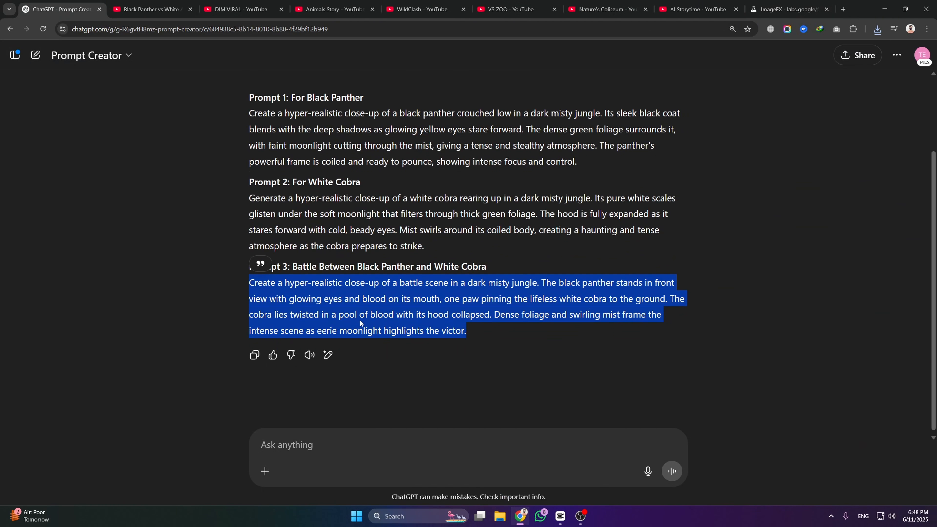
scroll(480, 325, "up", 2)
triple_click(610, 122)
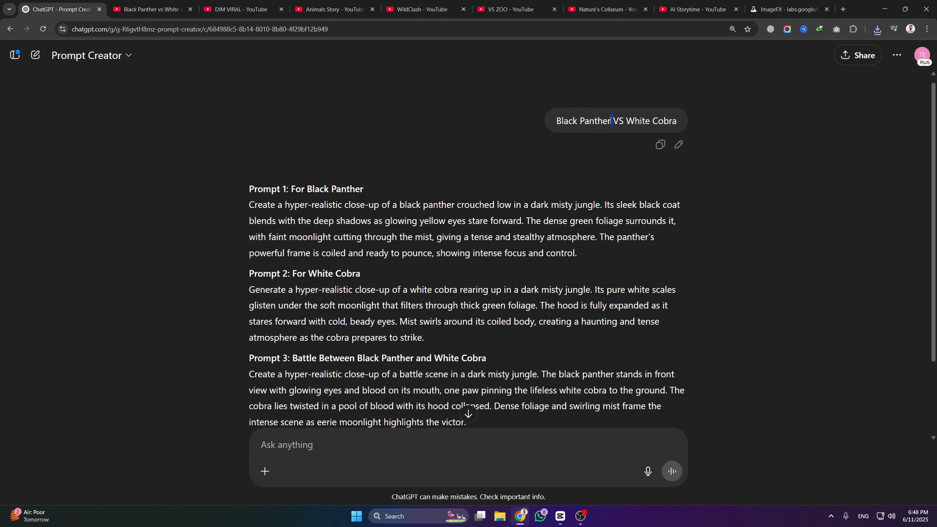
scroll(366, 366, "down", 2)
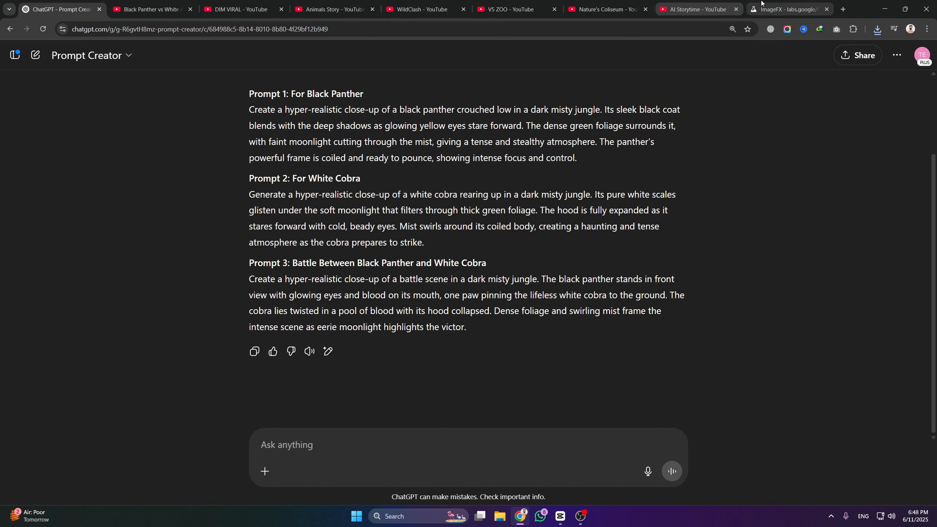
left_click(785, 10)
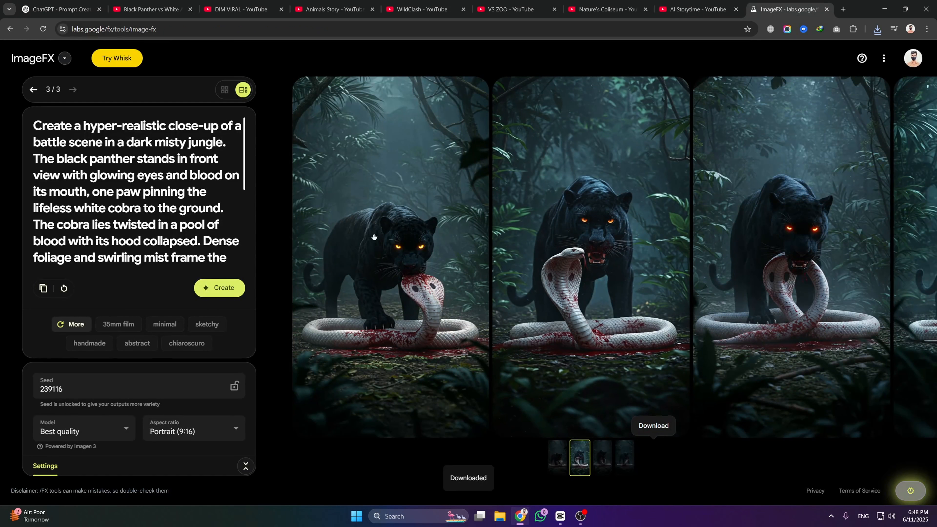
- Switch to CapCut, duplicate the Beast Collide Template project, open the copy and dismiss the missing media linking
left_click(561, 516)
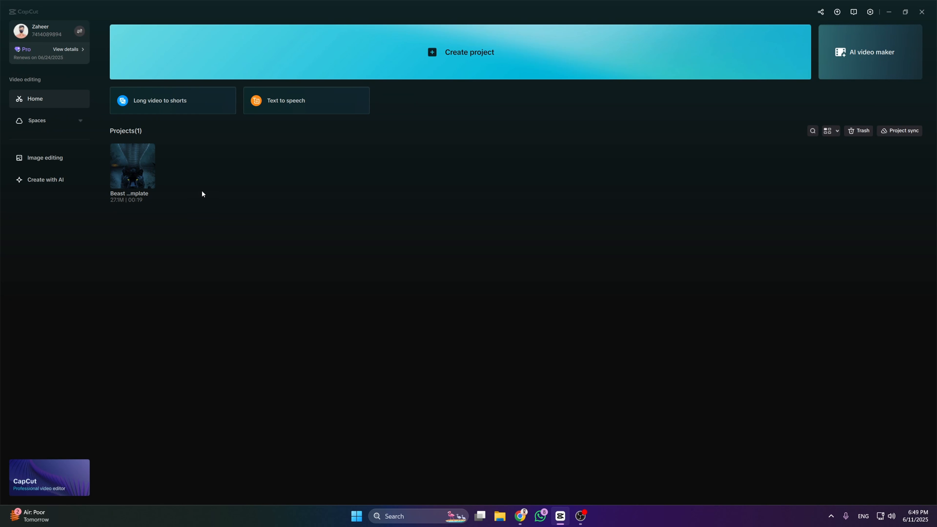
right_click(113, 151)
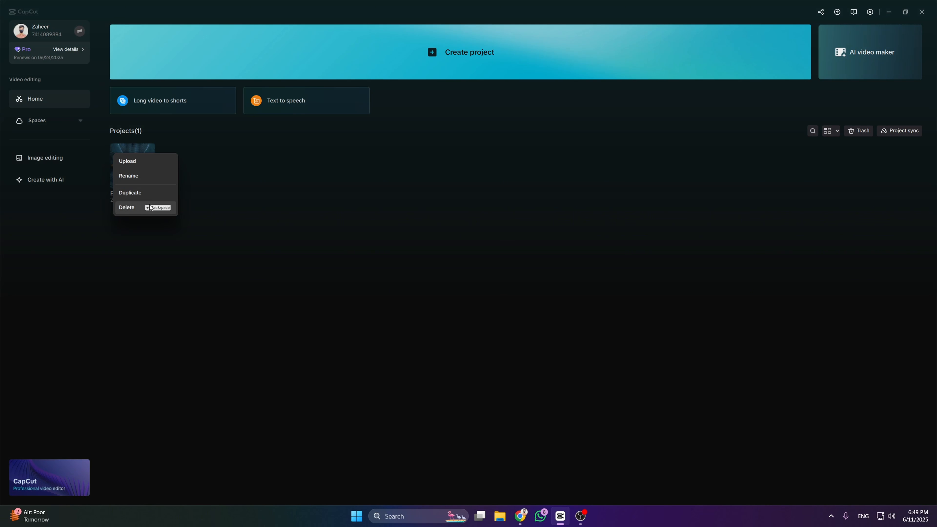
left_click(144, 195)
right_click(127, 177)
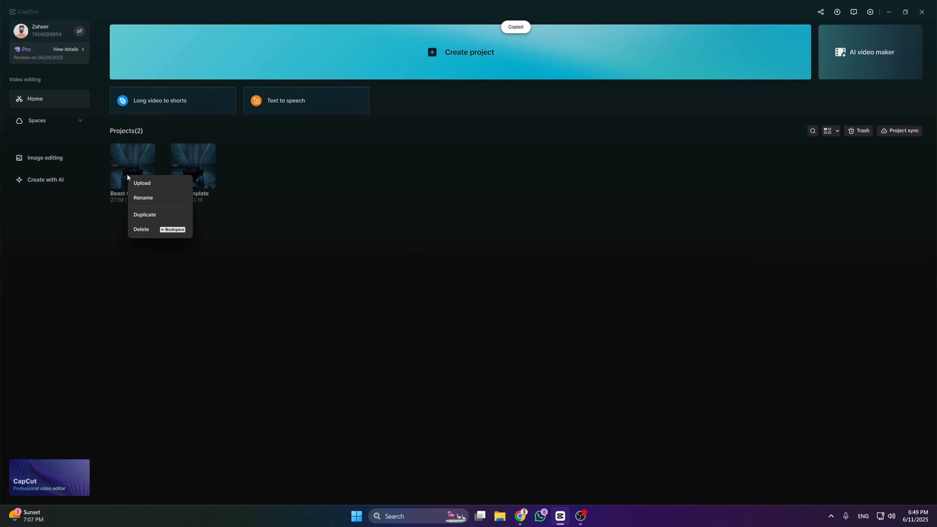
left_click(128, 162)
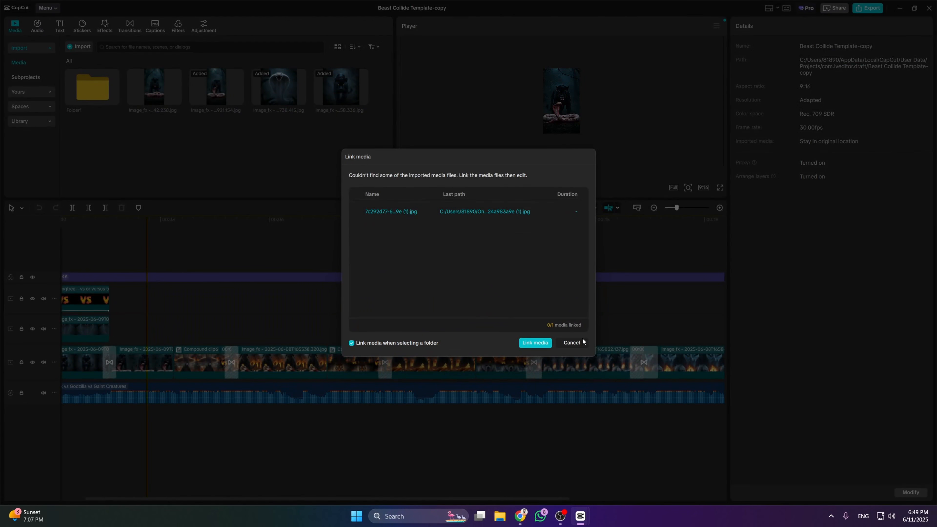
left_click(581, 342)
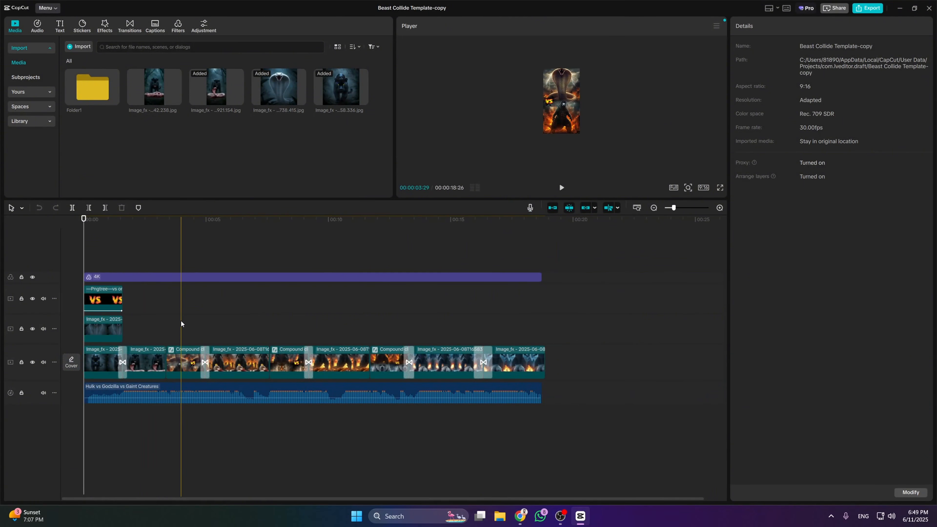
- Delete all main-track clips after the first two, from the first compound clip to the final image
left_click(186, 363)
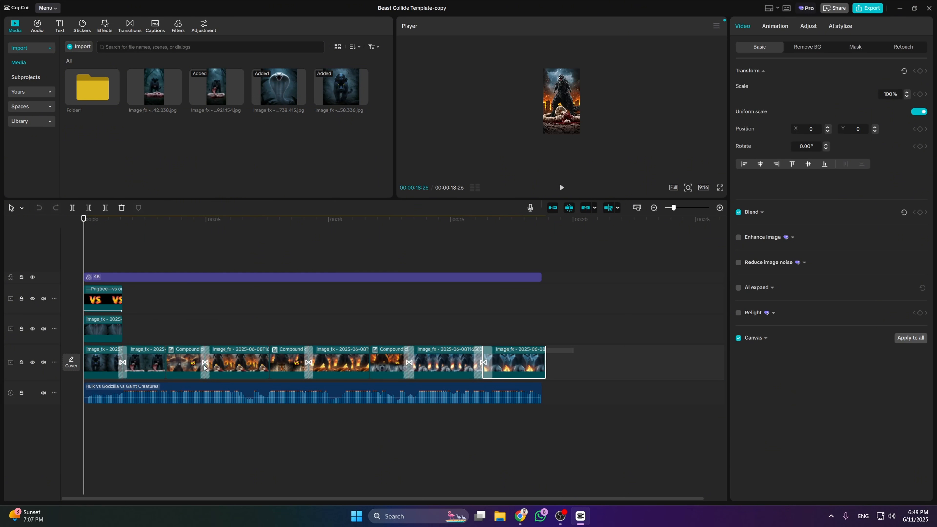
left_click(517, 360)
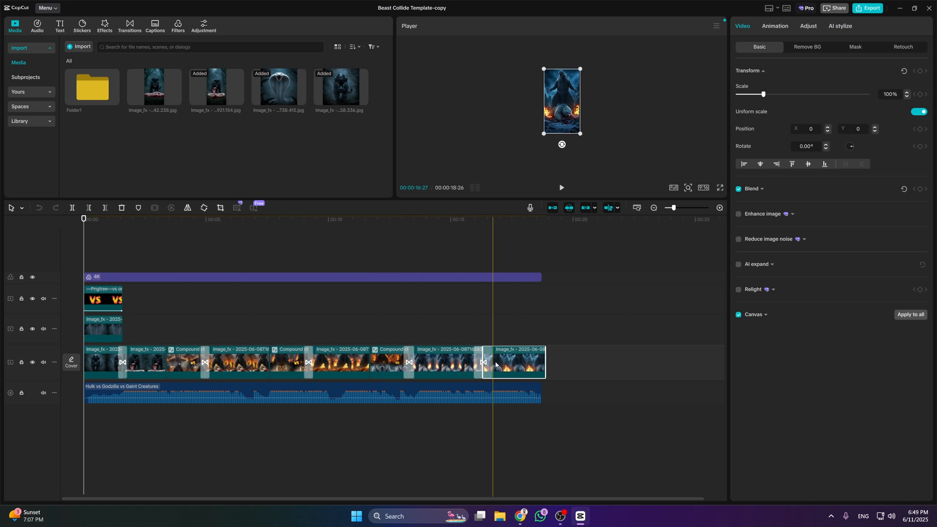
left_click(451, 363, "ctrl")
left_click(389, 363, "ctrl")
left_click(346, 363, "ctrl")
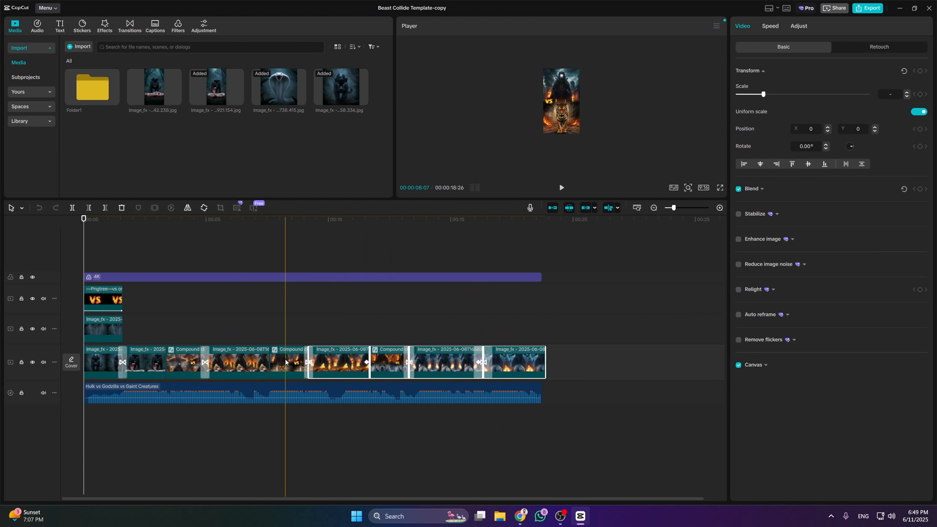
left_click(286, 362, "ctrl")
left_click(238, 362, "ctrl")
left_click(188, 360, "ctrl")
key("Delete")
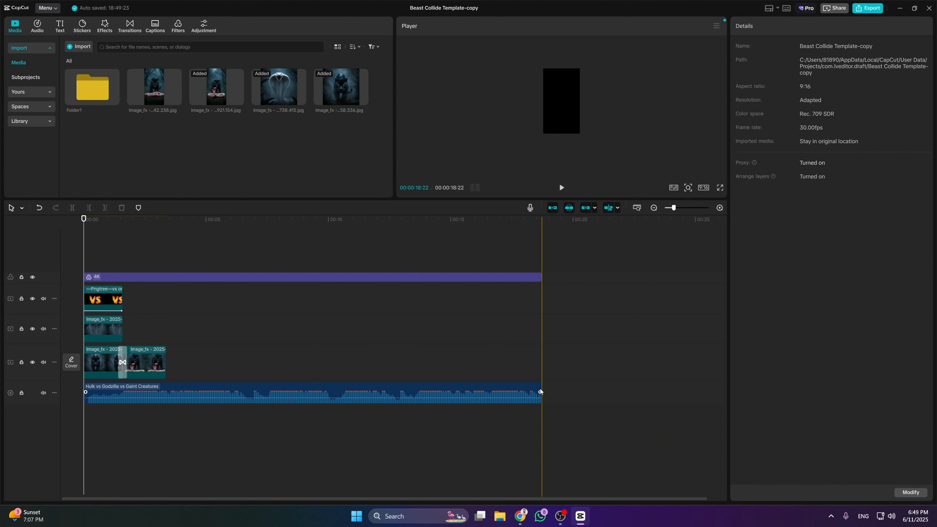
- Trim the ends of the music clip and the 4K filter to match the end of the two remaining main-track clips
left_click(529, 391)
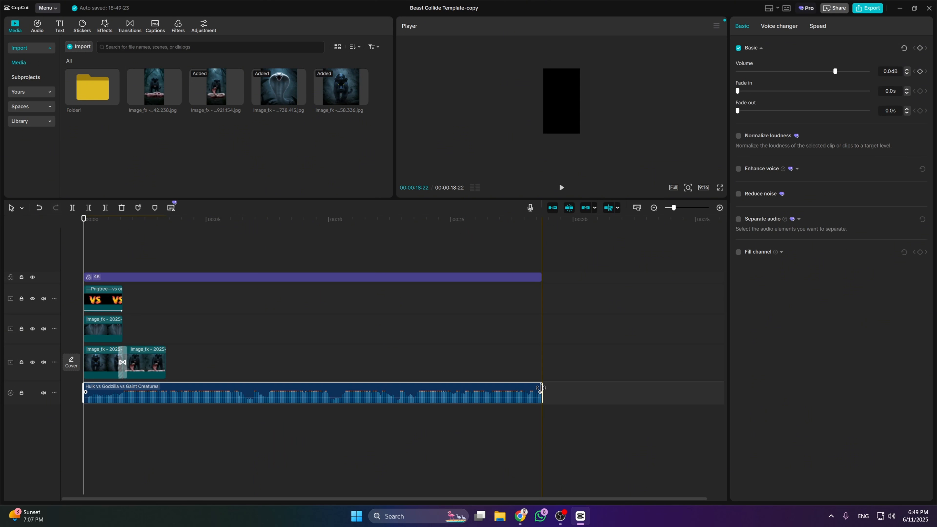
left_click_drag(540, 388, 166, 389)
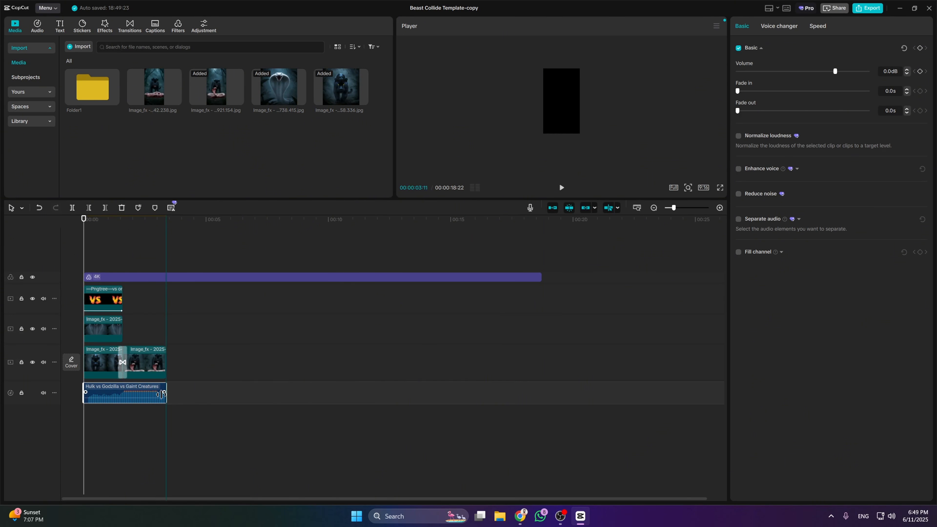
left_click(483, 272)
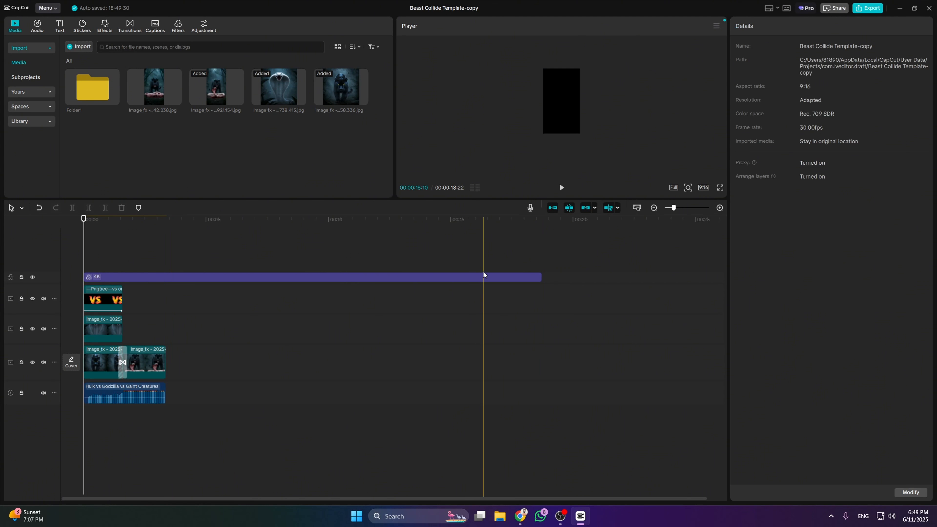
left_click(541, 276)
left_click_drag(541, 276, 165, 275)
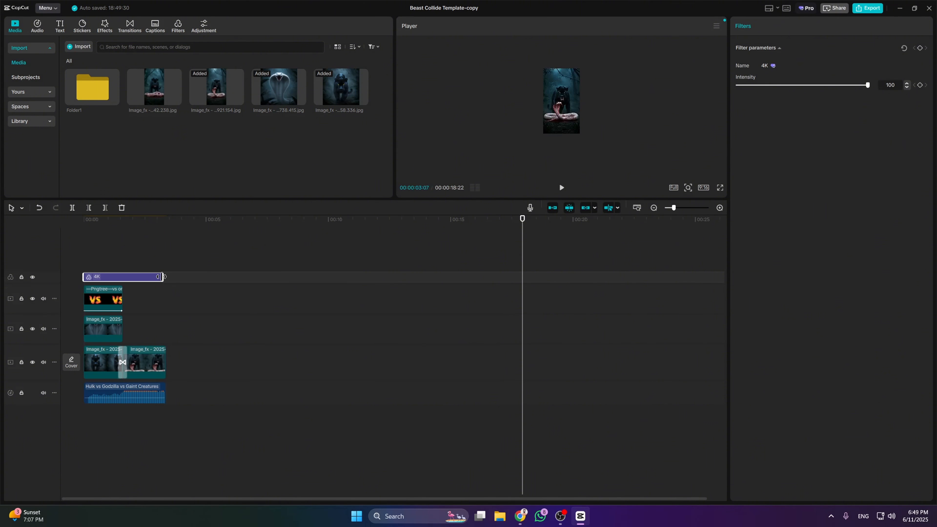
- Import the three newest Image_fx images, showing the panther, the cobra and their battle, from the Downloads folder into the project media
scroll(150, 328, "up", 5, "ctrl")
scroll(151, 328, "up", 1, "ctrl")
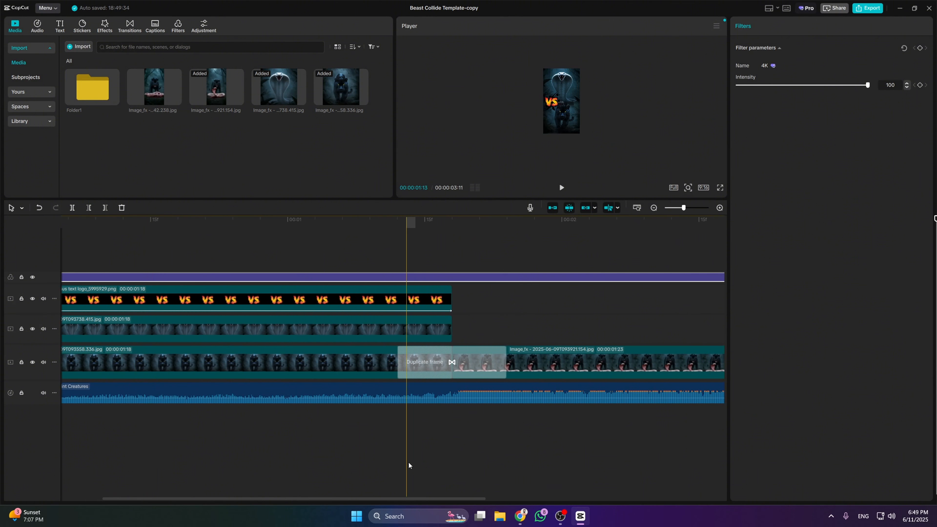
left_click_drag(391, 499, 184, 494)
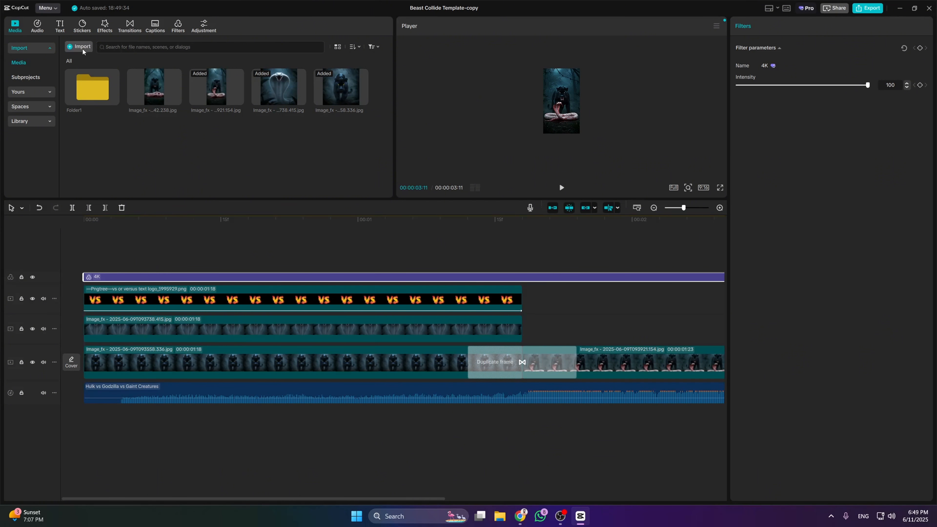
left_click(79, 47)
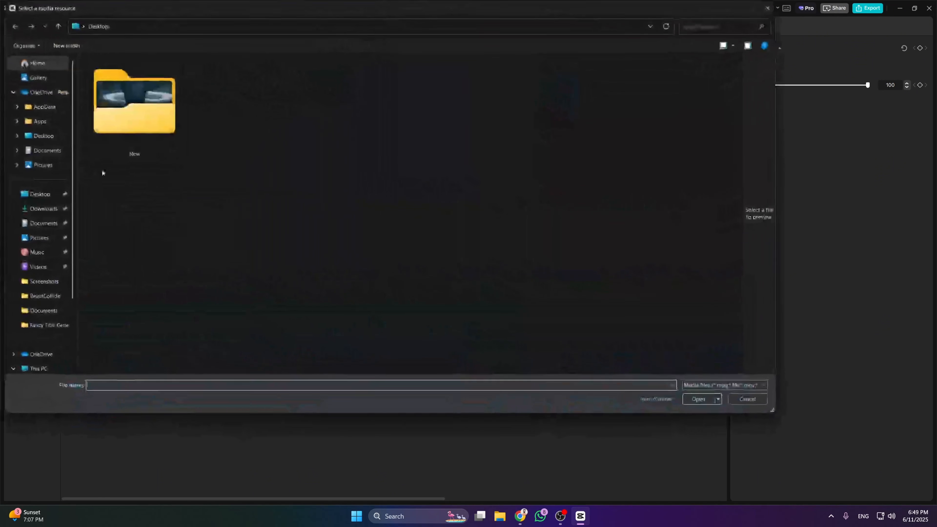
left_click(50, 64)
scroll(185, 273, "down", 3)
scroll(186, 273, "up", 3)
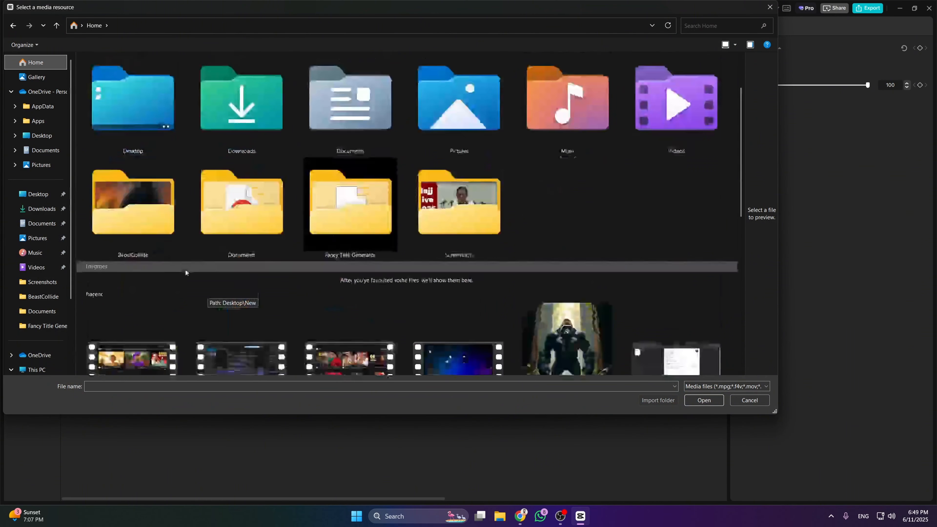
left_click(52, 213)
left_click(110, 118)
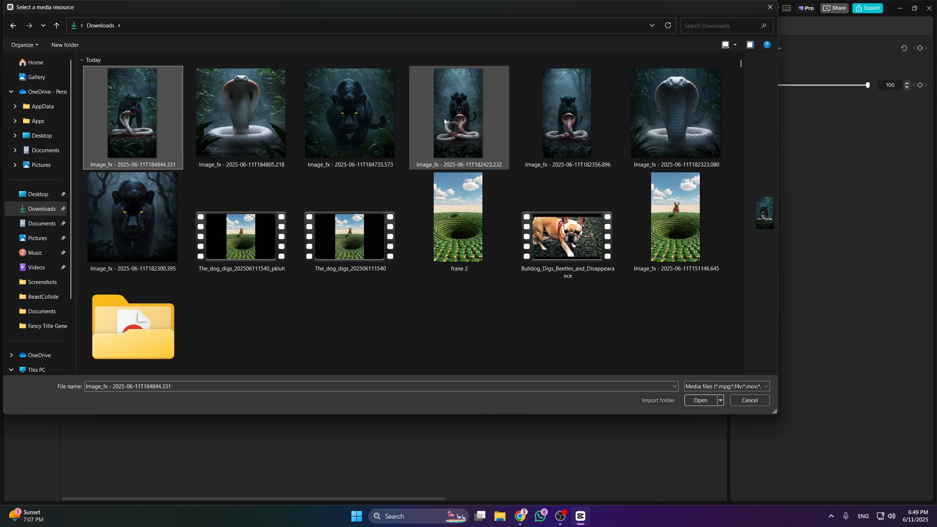
left_click(368, 117, "shift")
key("Return")
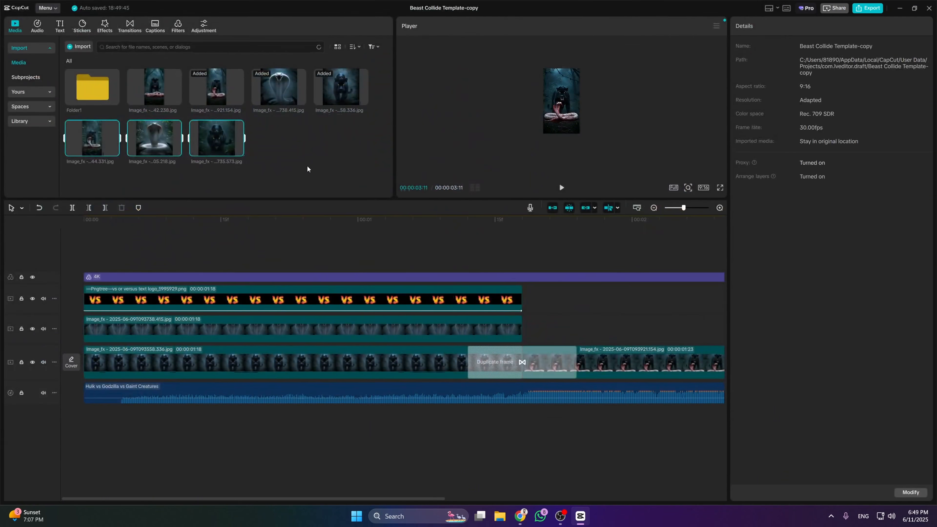
- Replace the timeline's cobra overlay, panther clip and battle clip with the matching newly imported images
left_click(266, 327)
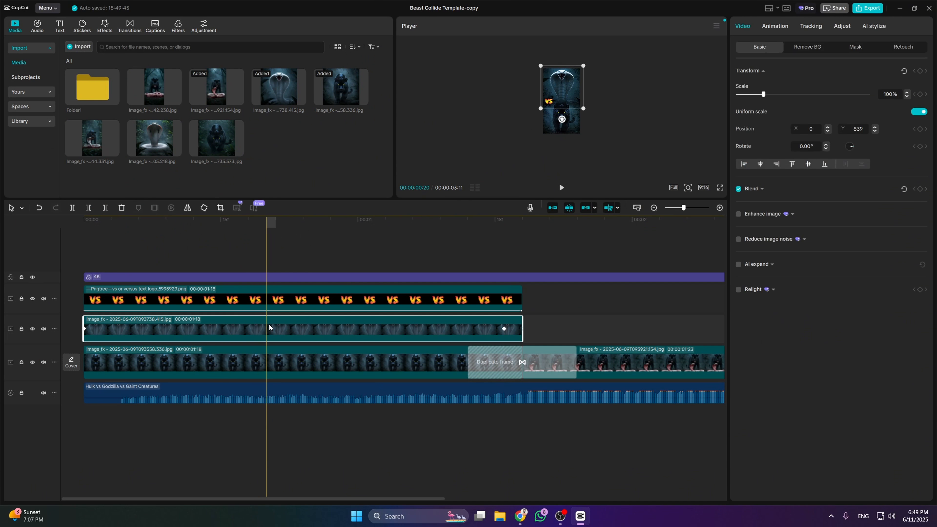
left_click_drag(155, 140, 195, 325)
left_click(499, 349)
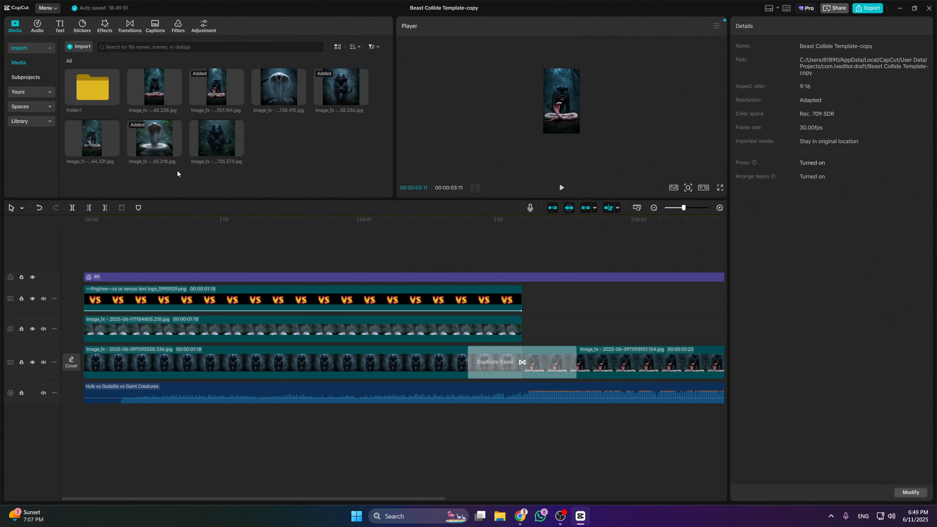
left_click_drag(216, 140, 286, 362)
left_click(496, 350)
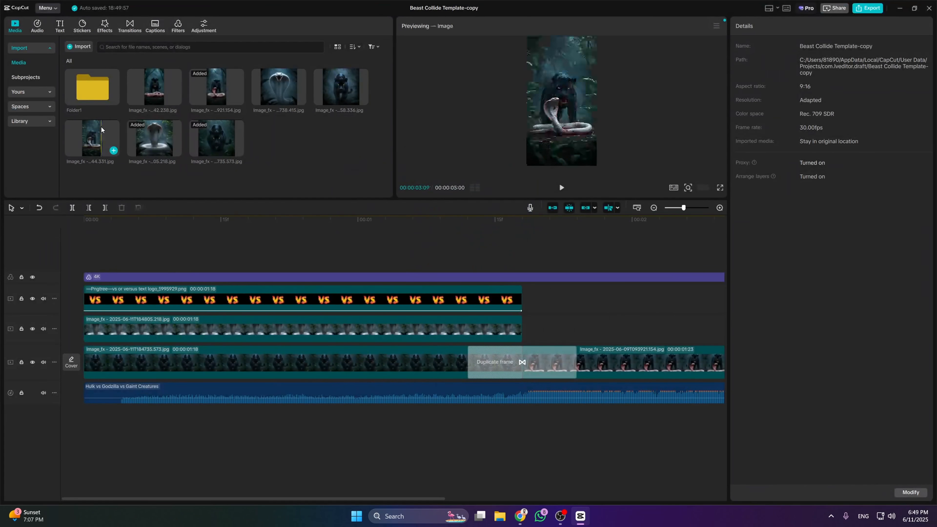
left_click_drag(94, 139, 669, 360)
left_click(508, 352)
- Combine the VS logo, cobra overlay and panther clip into one compound clip
left_click(337, 299)
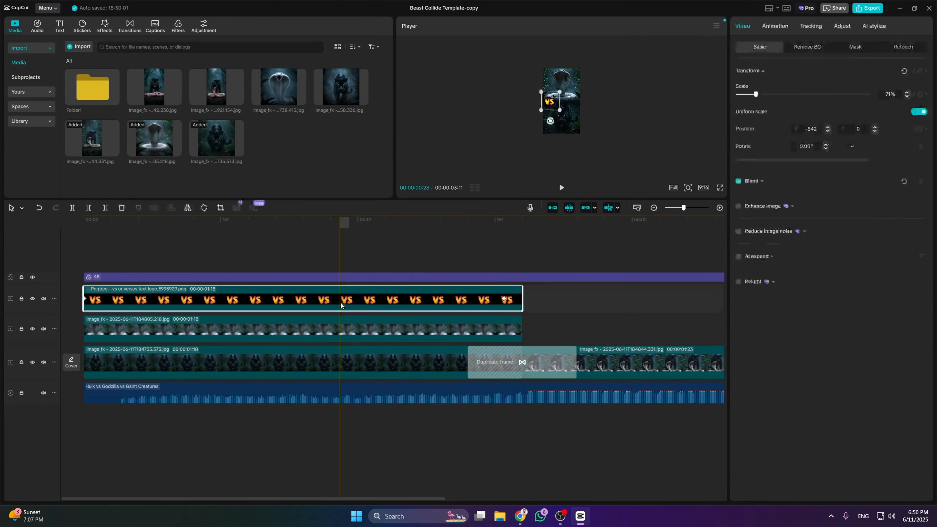
left_click(338, 329, "ctrl")
left_click(338, 360, "ctrl")
right_click(338, 361)
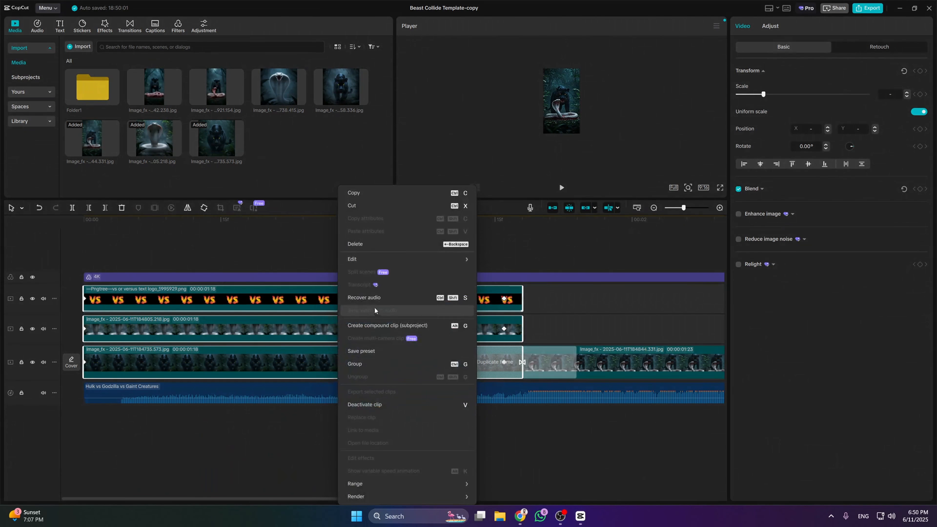
left_click(424, 326)
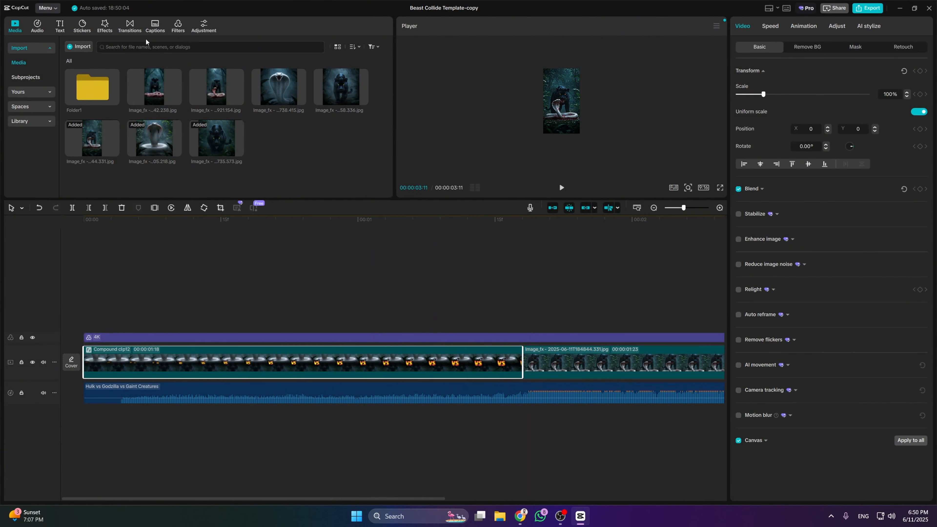
- Search the transitions for "shake", add Shake II between the compound clip and the battle image, and set its duration to 0.4 s
left_click(125, 32)
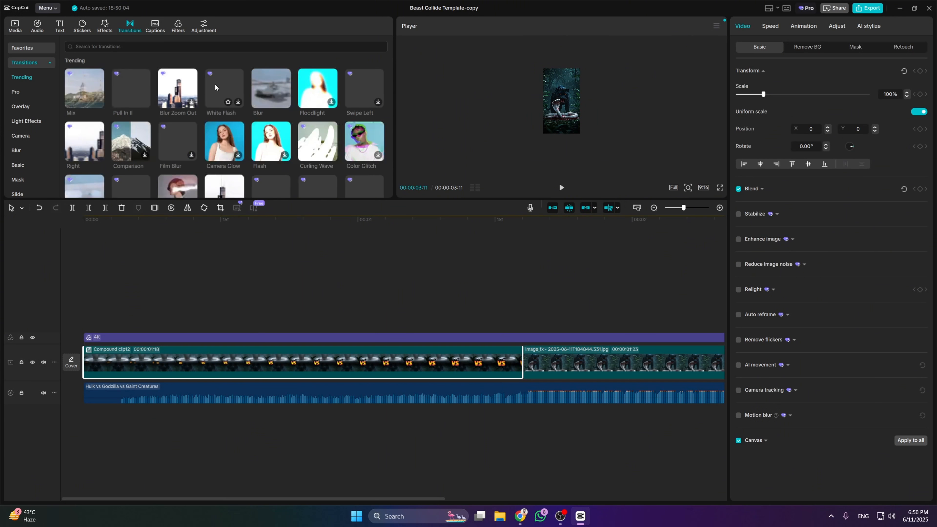
left_click(188, 48)
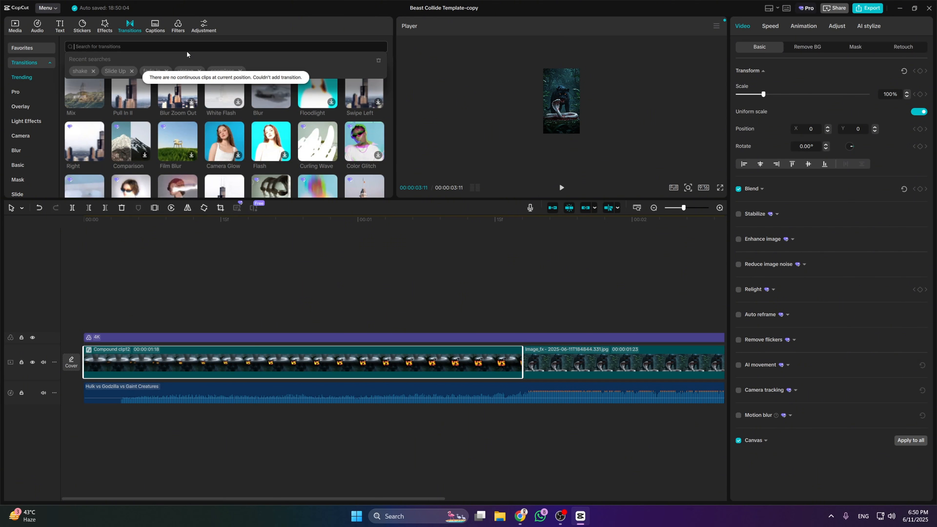
type("sha")
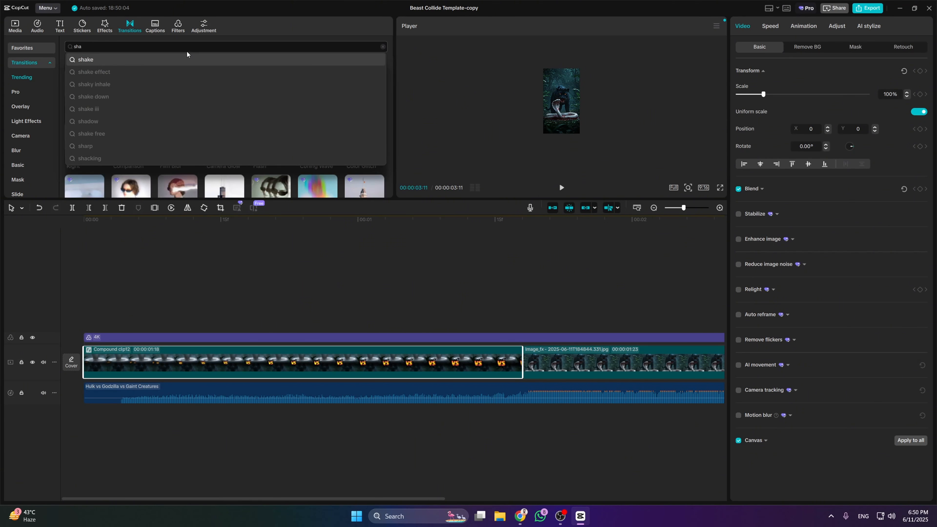
left_click(115, 62)
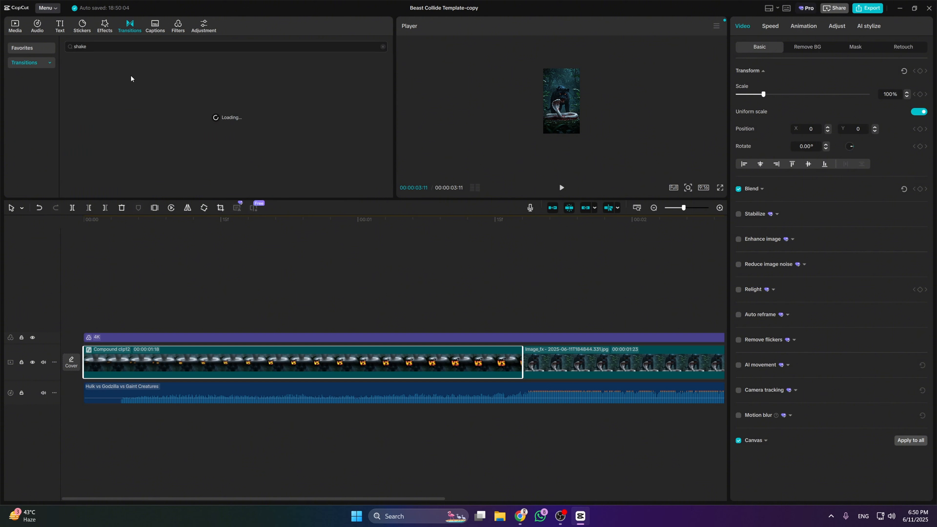
left_click_drag(365, 80, 522, 364)
left_click(528, 281)
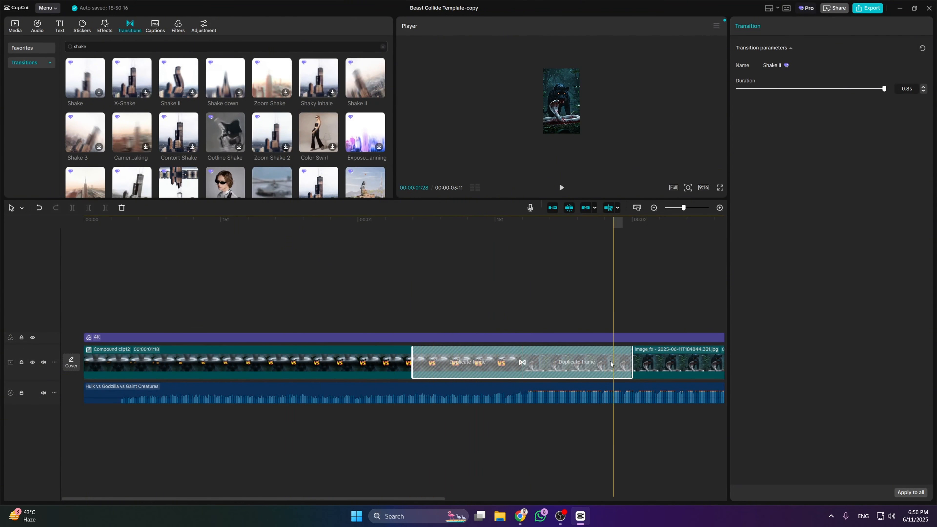
left_click_drag(883, 89, 809, 88)
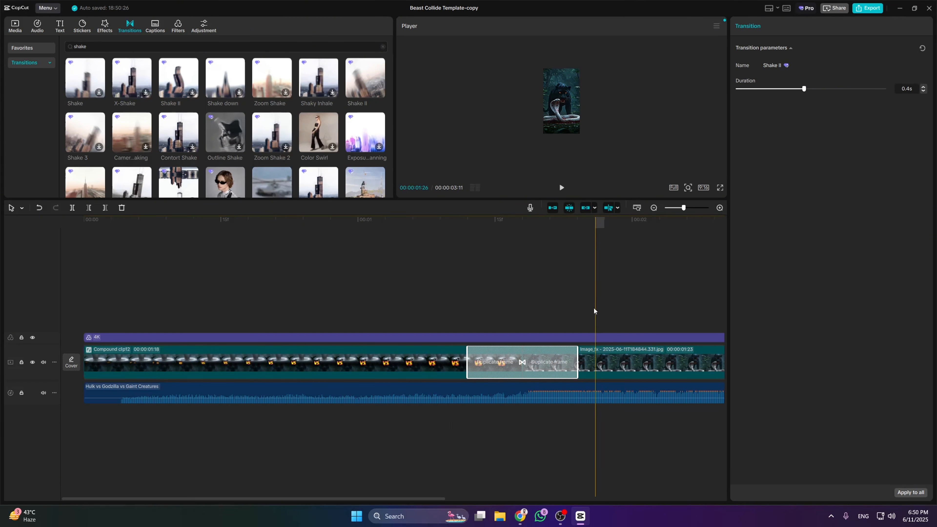
- Preview the edited video full screen from the start twice and return to the editor
left_click(596, 281)
left_click_drag(601, 218, 120, 240)
left_click(721, 188)
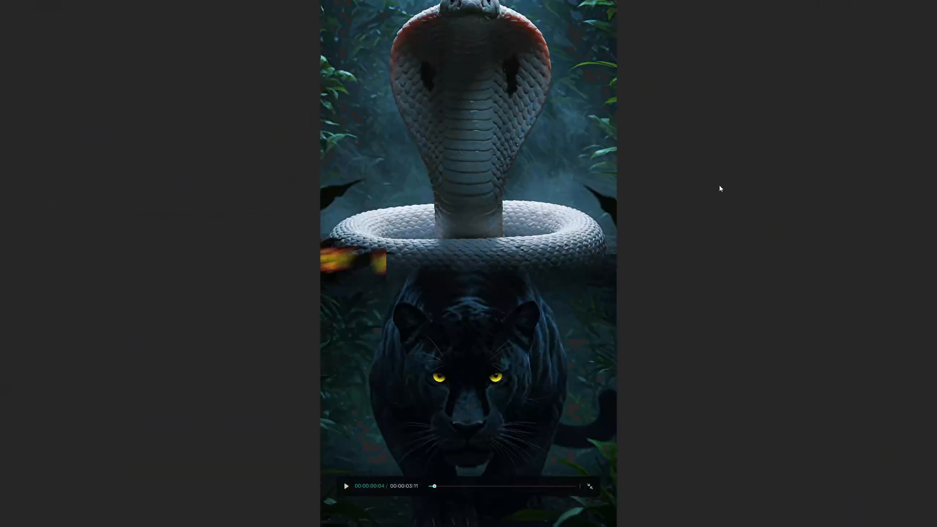
left_click_drag(435, 486, 280, 344)
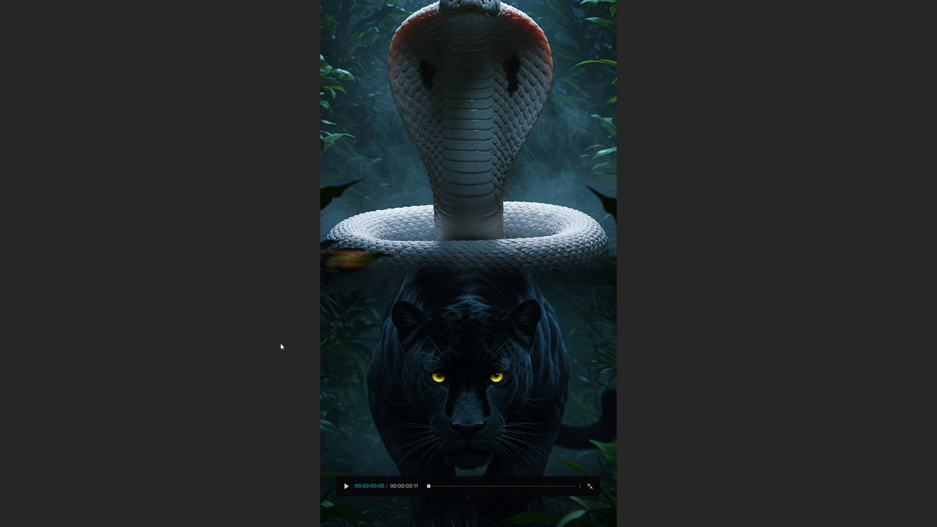
key("space")
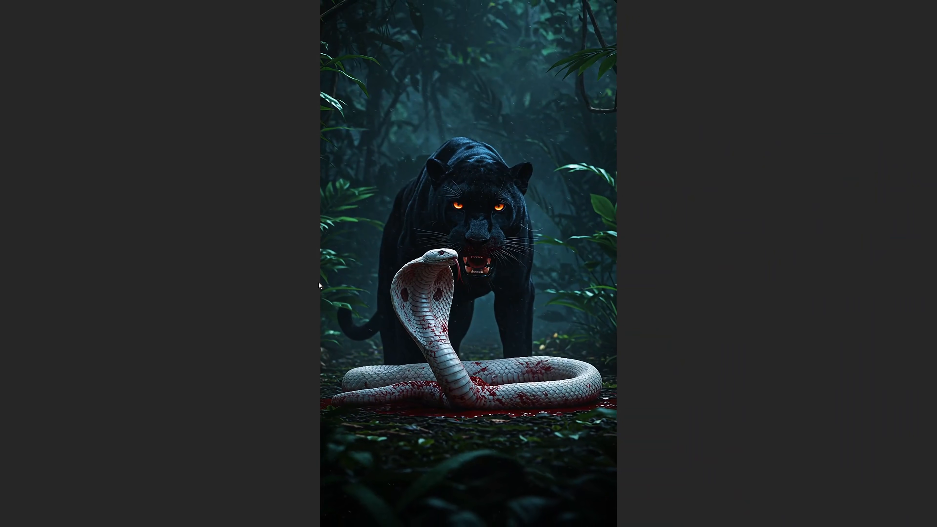
key("space")
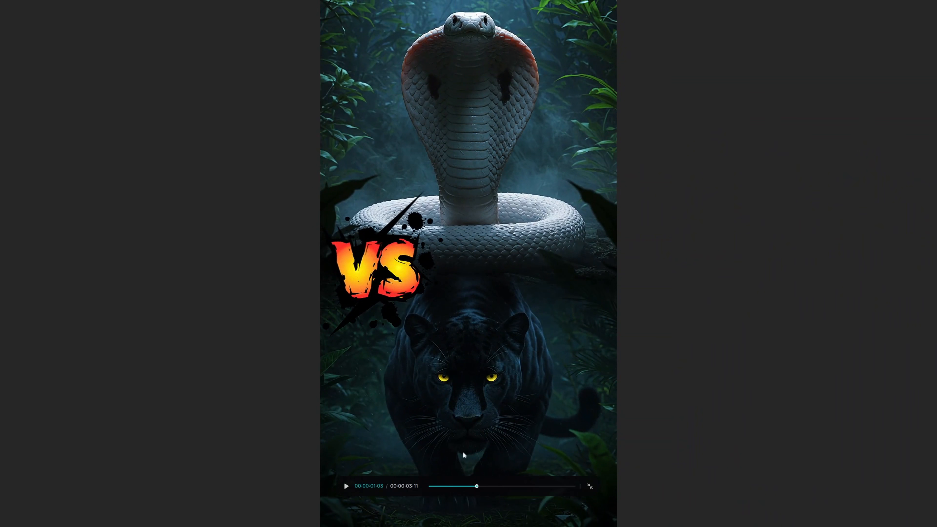
left_click_drag(476, 486, 428, 486)
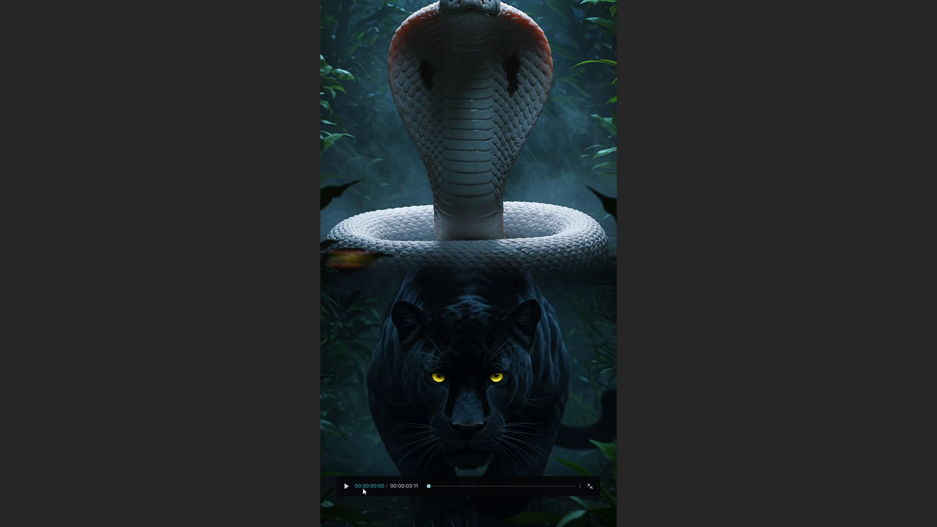
left_click(346, 487)
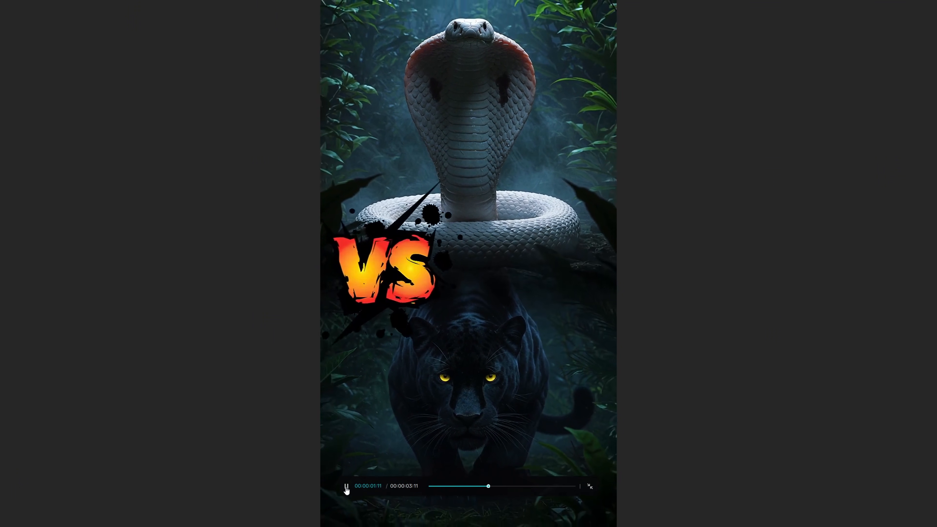
key("space")
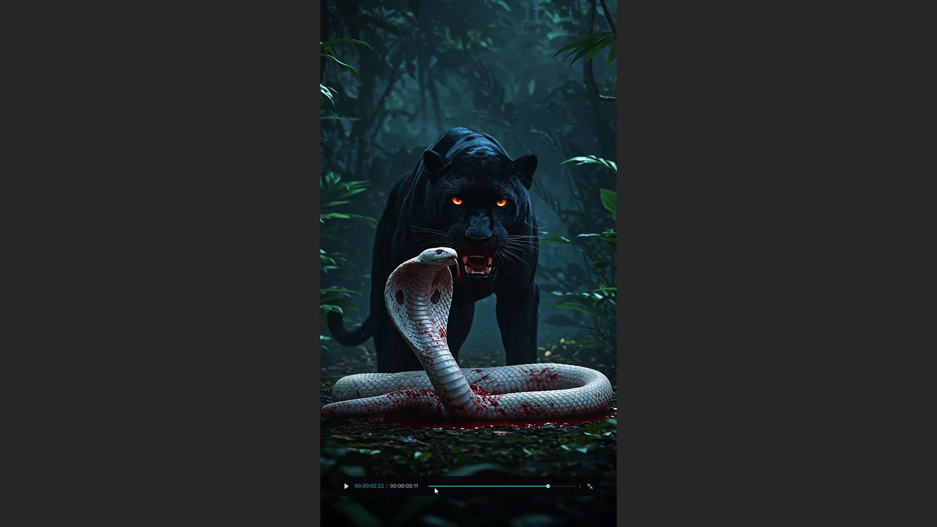
left_click(596, 488)
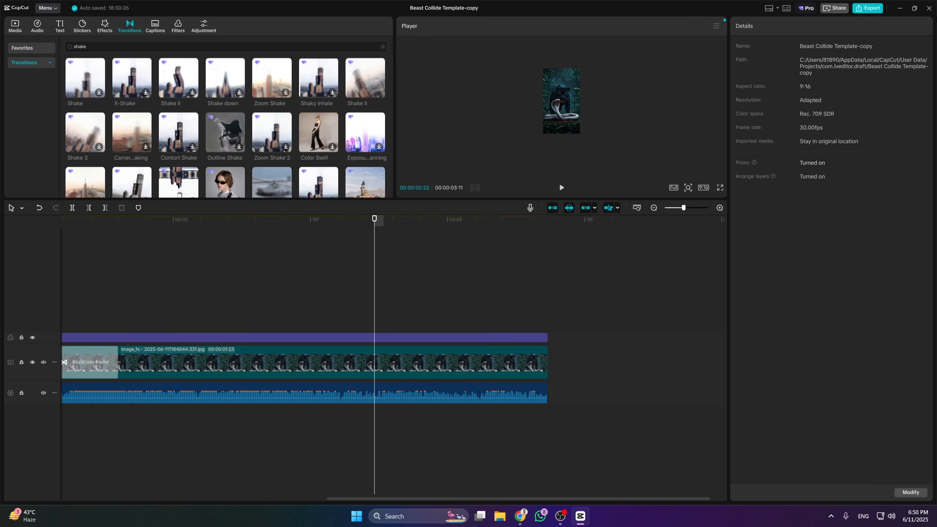
- Review the video's export settings and close them without exporting
left_click(864, 9)
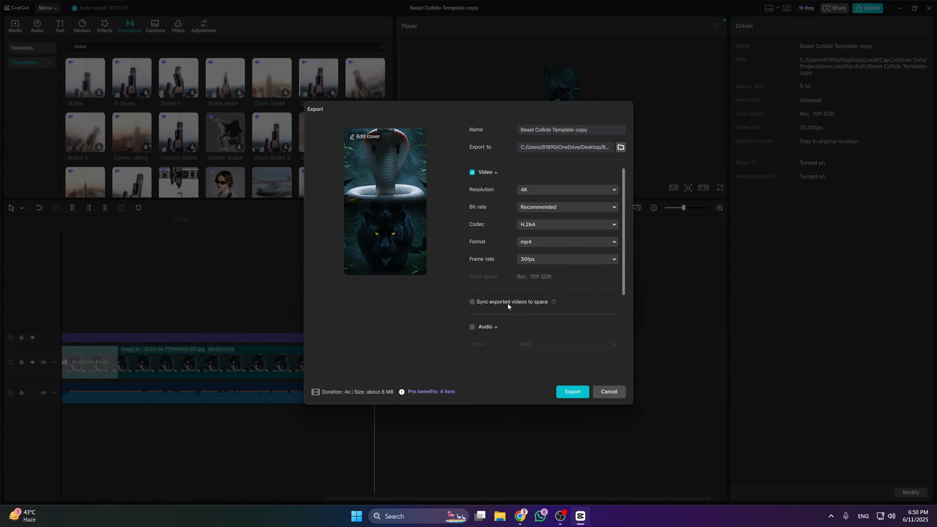
left_click(614, 391)
- Switch to ChatGPT in the browser and send "Hulk VS King Kong" to Prompt Creator
left_click(521, 516)
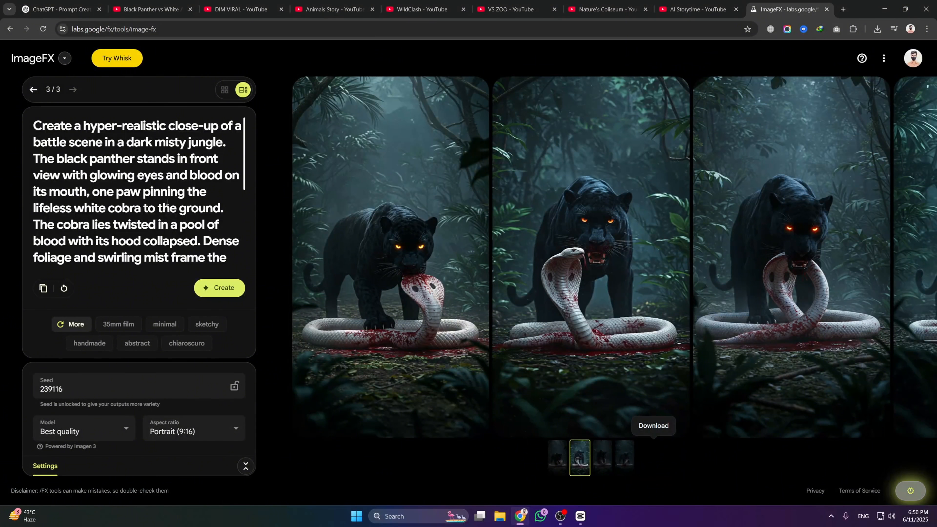
left_click(61, 9)
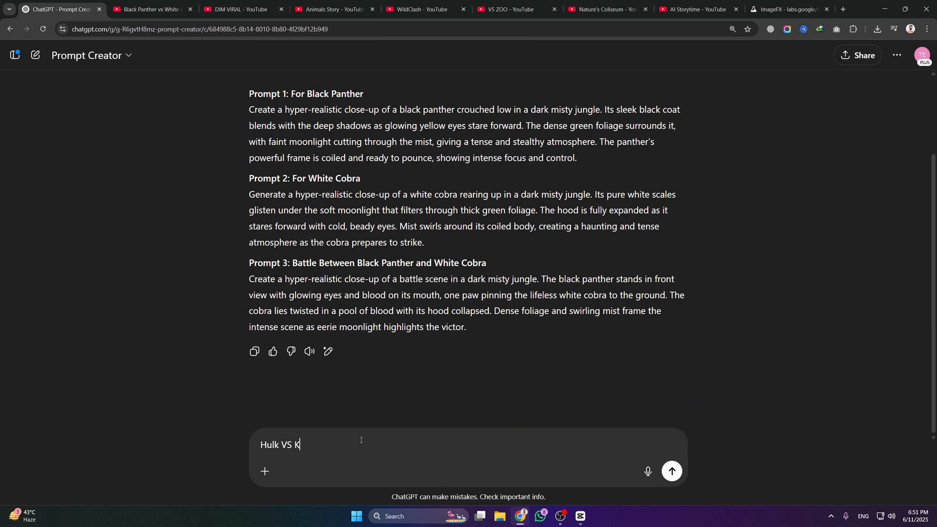
key("Return")
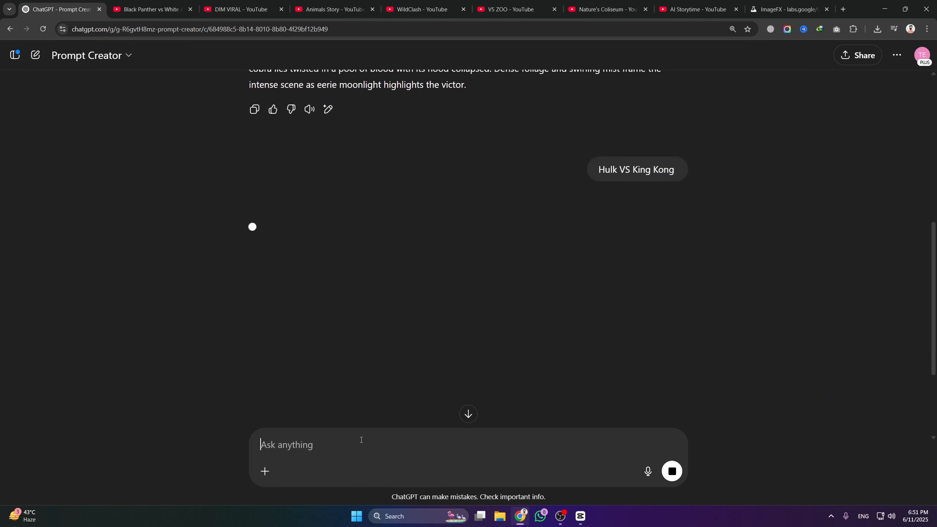
- Close the seven YouTube tabs, from the Black Panther Short through AI Storytime, keeping ChatGPT and ImageFX open
left_click(195, 7)
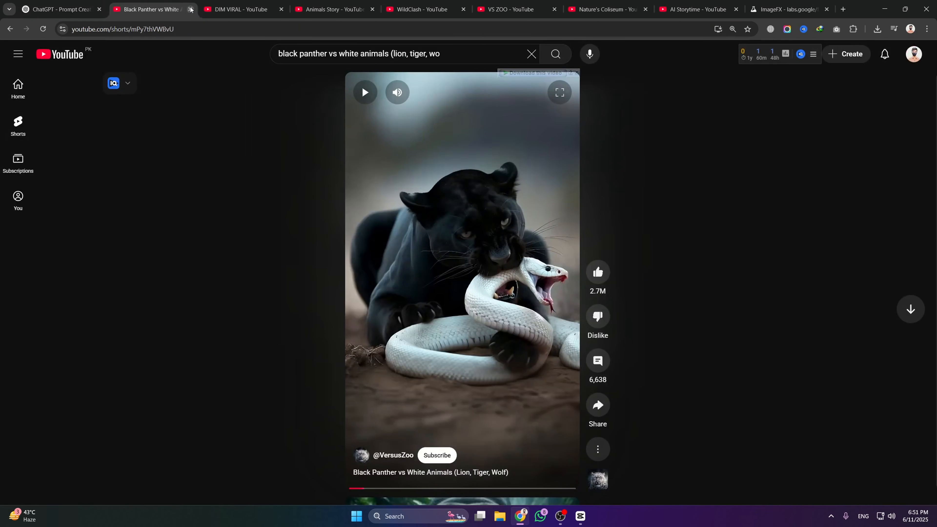
left_click(191, 9)
left_click(191, 9)
left_click(191, 9)
left_click(191, 9)
left_click(191, 8)
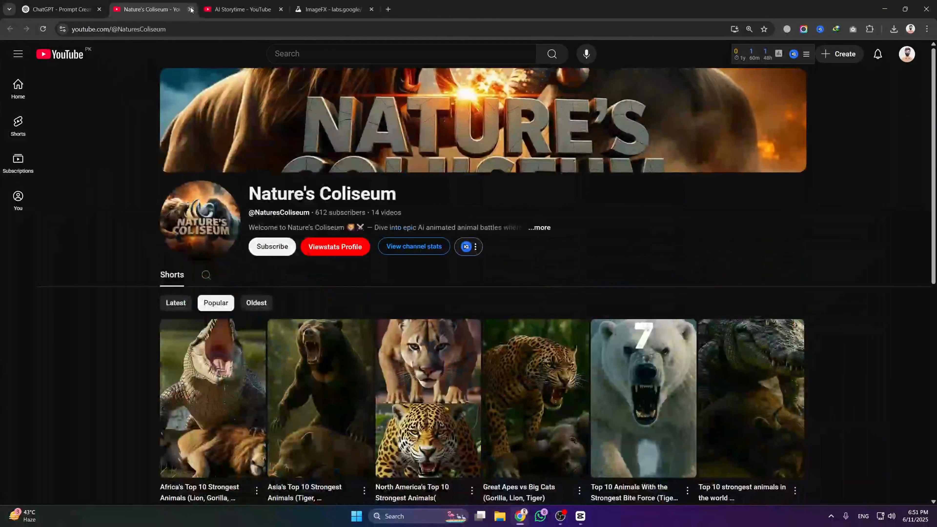
left_click(191, 9)
left_click(191, 9)
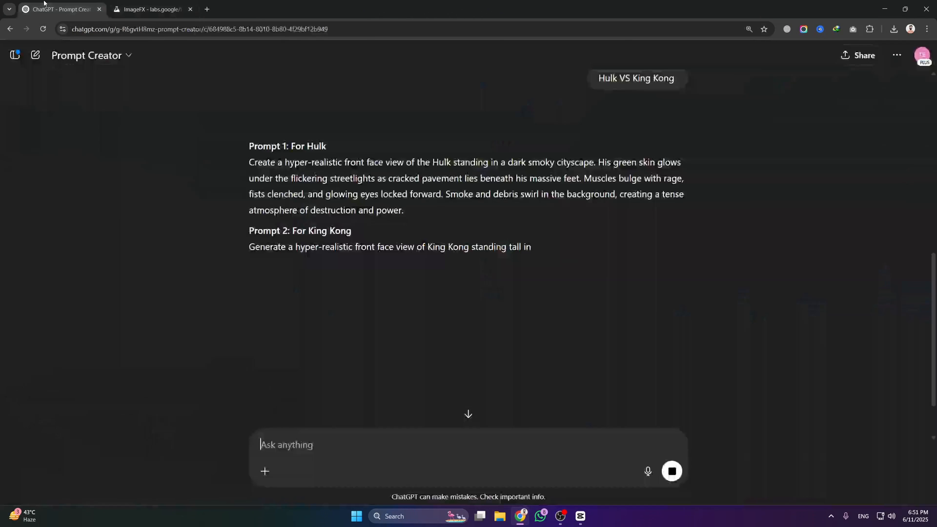
- Copy the full text of Prompt 1 for Hulk from the ChatGPT reply
triple_click(377, 182)
key("ctrl+c")
right_click(377, 183)
left_click(407, 189)
- In ImageFX, set the aspect ratio to Square, replace the old prompt with the copied Hulk prompt, and generate the images
left_click(216, 3)
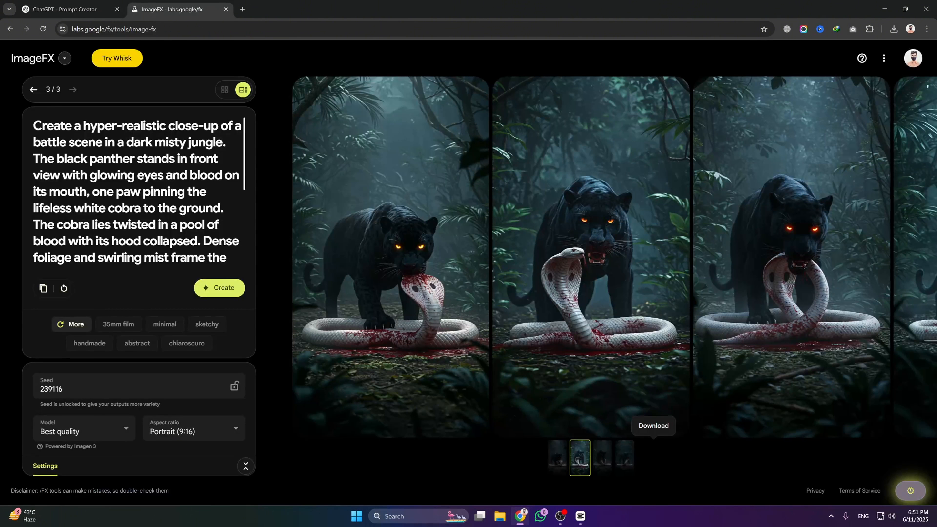
left_click(182, 431)
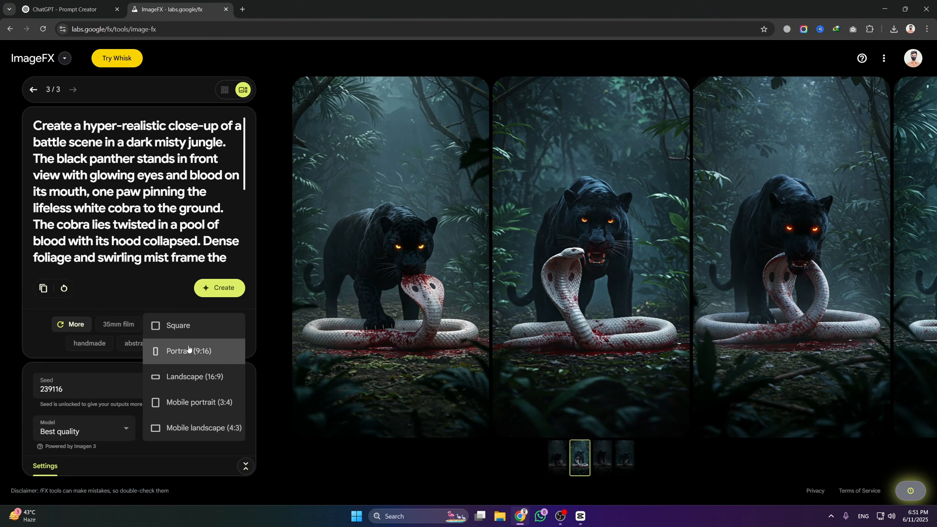
left_click(174, 324)
key("ctrl+a")
key("BackSpace")
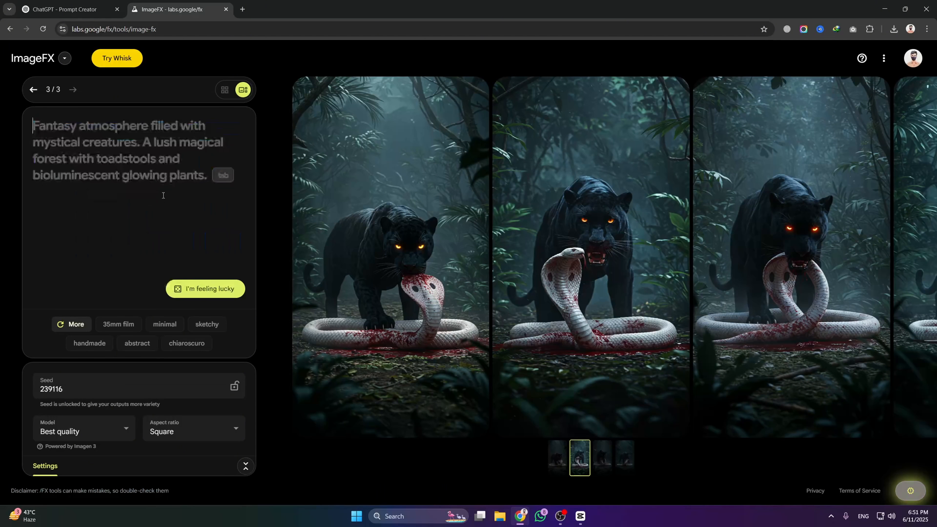
key("ctrl+v")
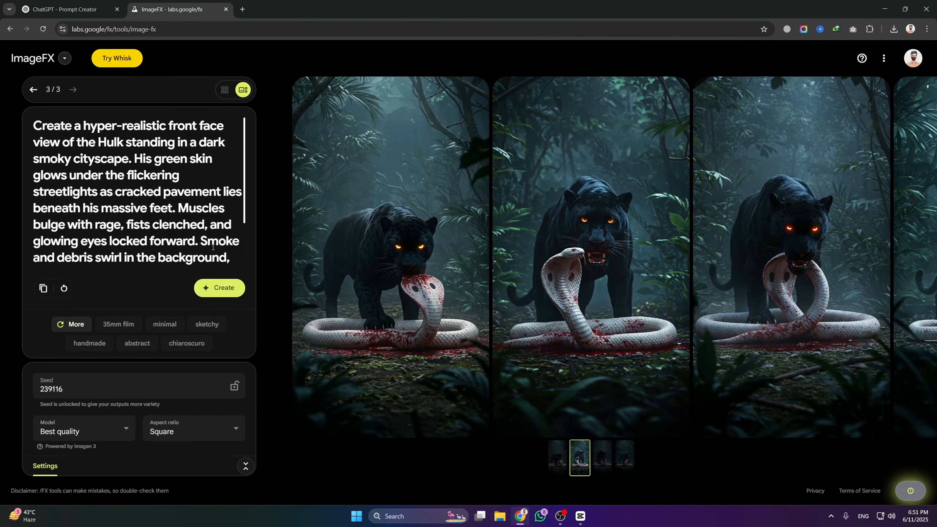
scroll(212, 247, "down", 2)
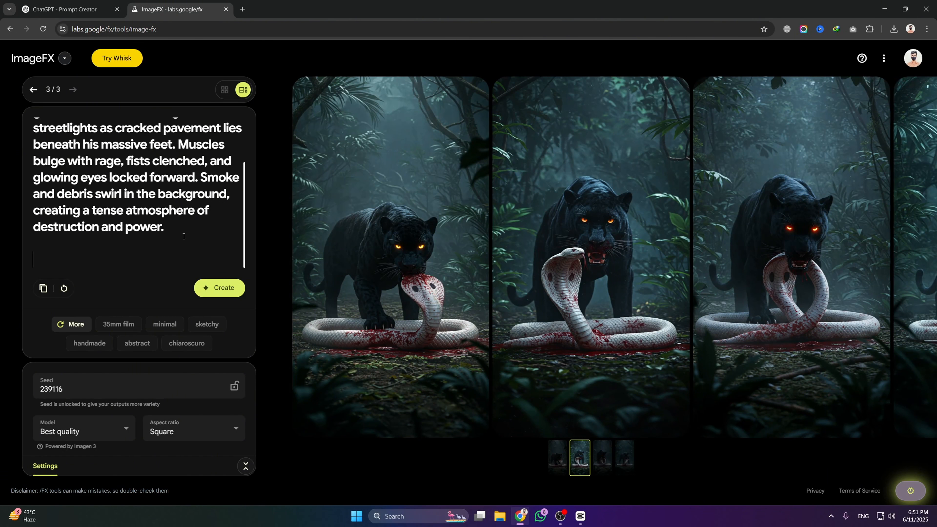
left_click(215, 288)
- Copy the full text of Prompt 2 for King Kong from ChatGPT and select the entire Hulk prompt in ImageFX
left_click(67, 5)
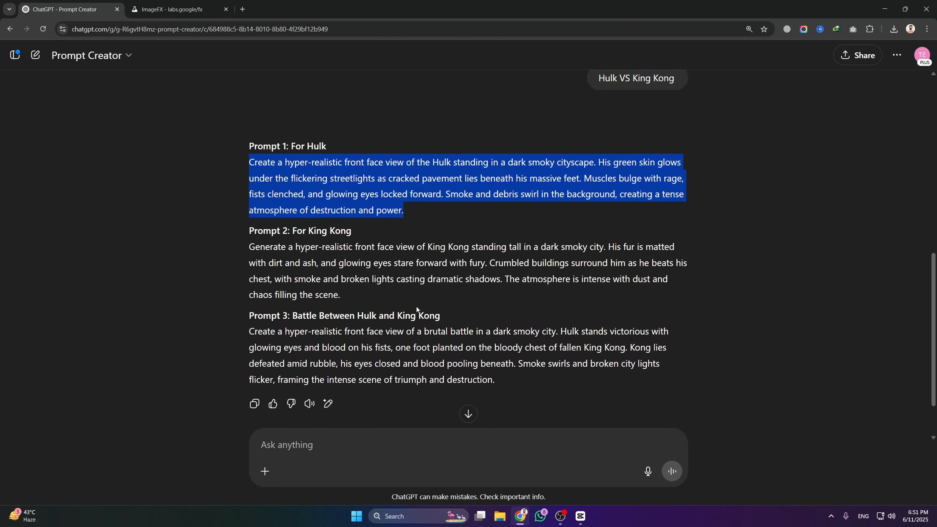
scroll(416, 305, "down", 2)
left_click(381, 226)
triple_click(381, 225)
right_click(381, 226)
left_click(416, 239)
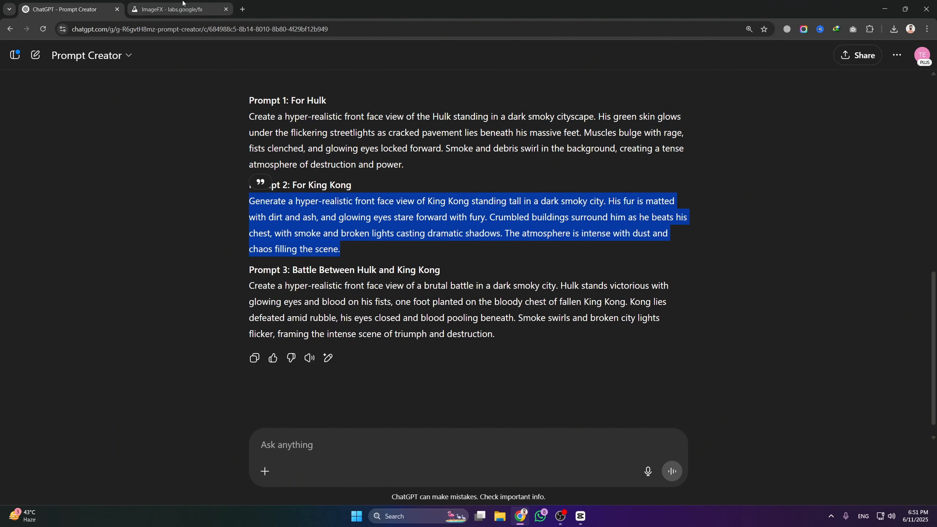
left_click(183, 4)
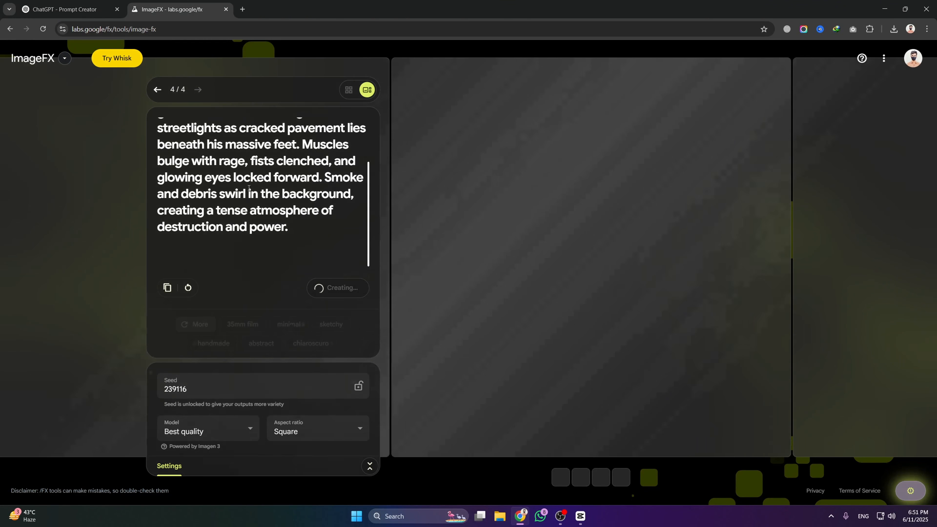
double_click(249, 187)
key("ctrl+a")
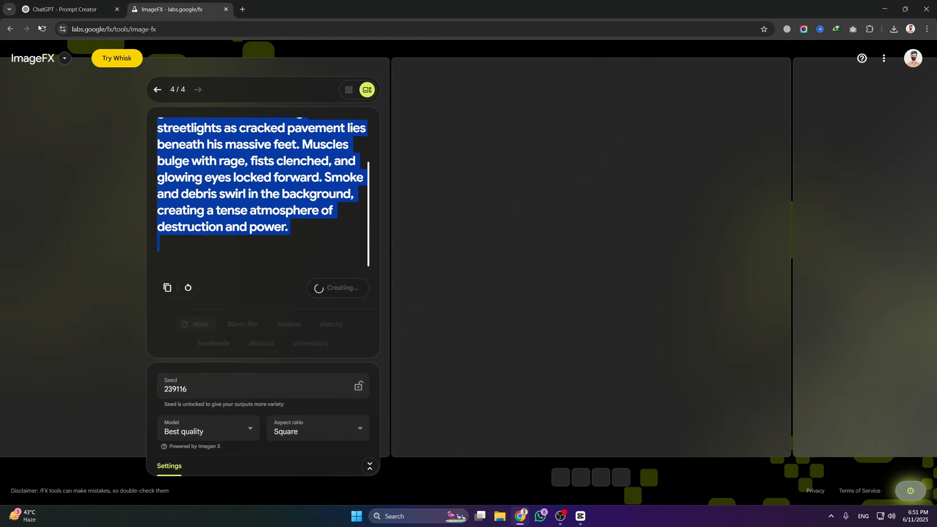
- Review the "Hulk VS King Kong" and "Black Panther VS White Cobra" requests and their prompts in the ChatGPT conversation
left_click(50, 11)
scroll(558, 338, "down", 1)
scroll(544, 331, "up", 2)
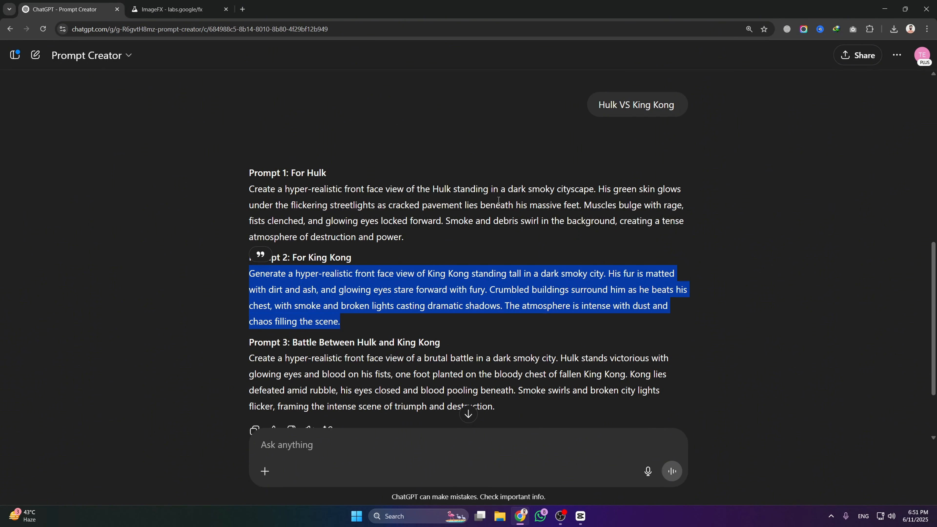
scroll(688, 159, "up", 1)
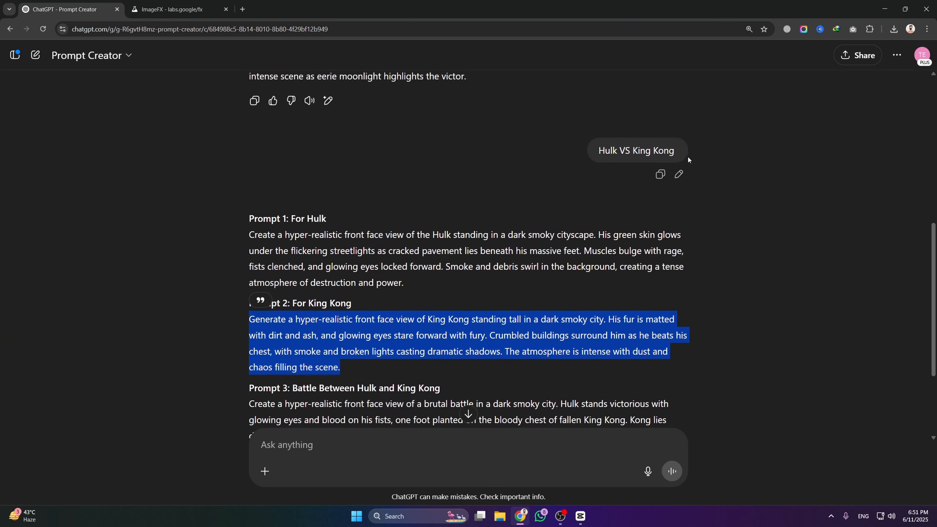
double_click(615, 150)
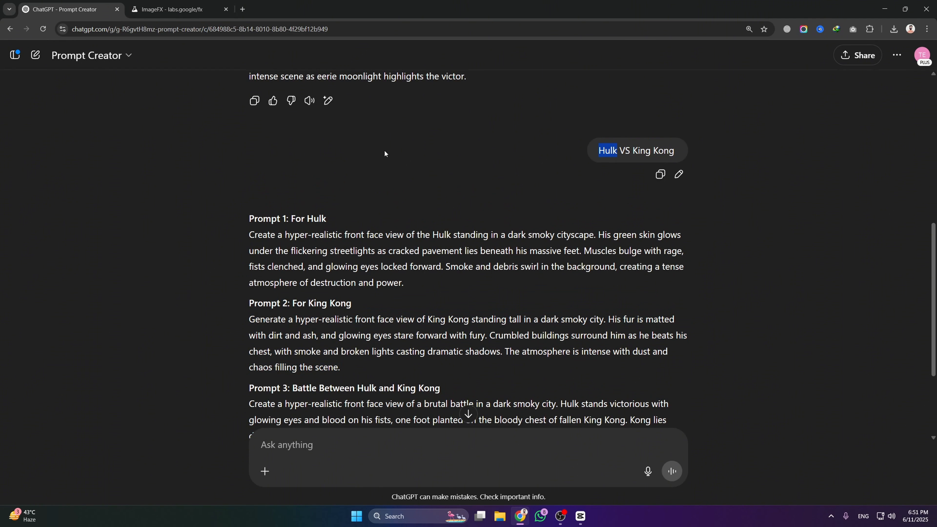
scroll(443, 135, "up", 7)
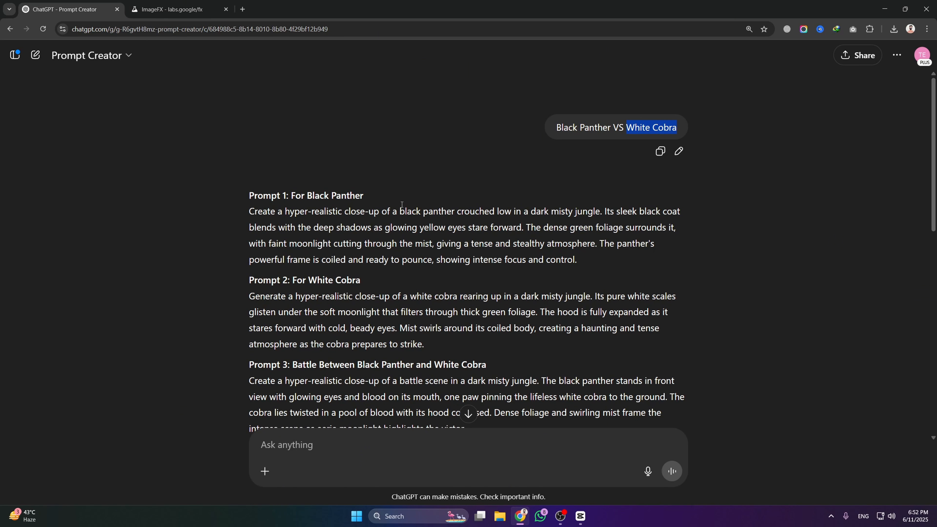
scroll(424, 209, "down", 7)
scroll(435, 211, "up", 8)
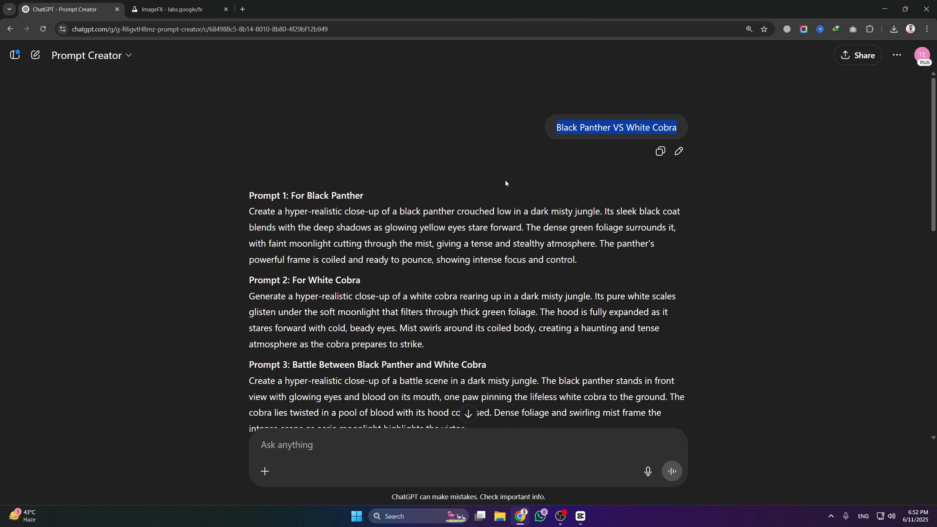
scroll(505, 179, "down", 8)
- Return to ImageFX and download the first of the generated Hulk images
left_click(172, 9)
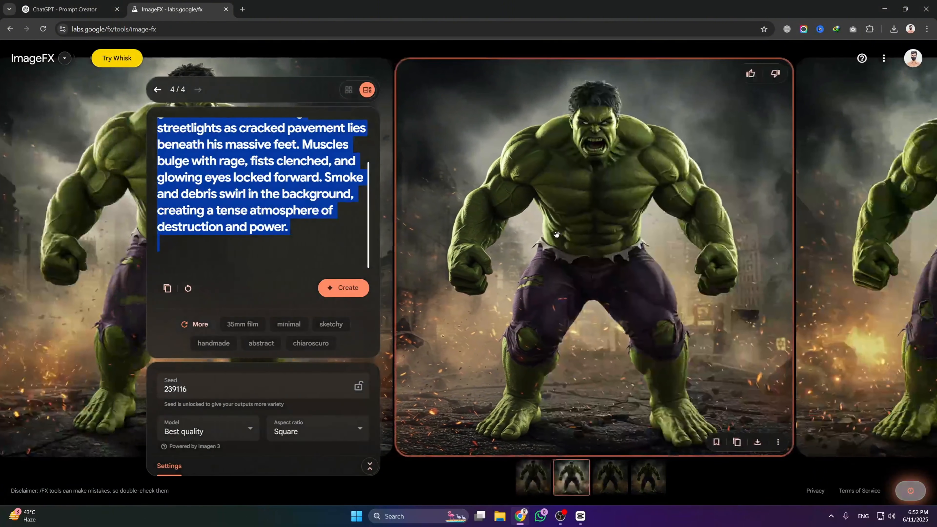
left_click_drag(556, 235, 885, 243)
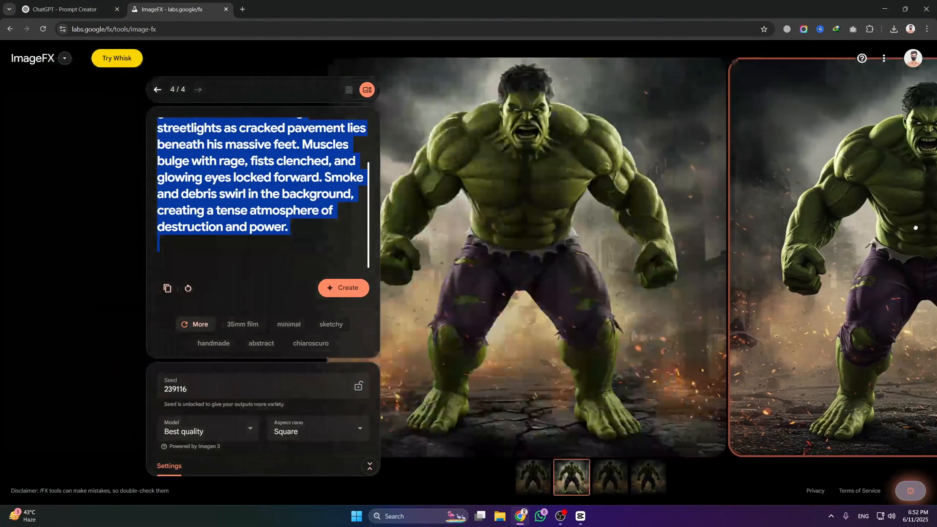
left_click(755, 442)
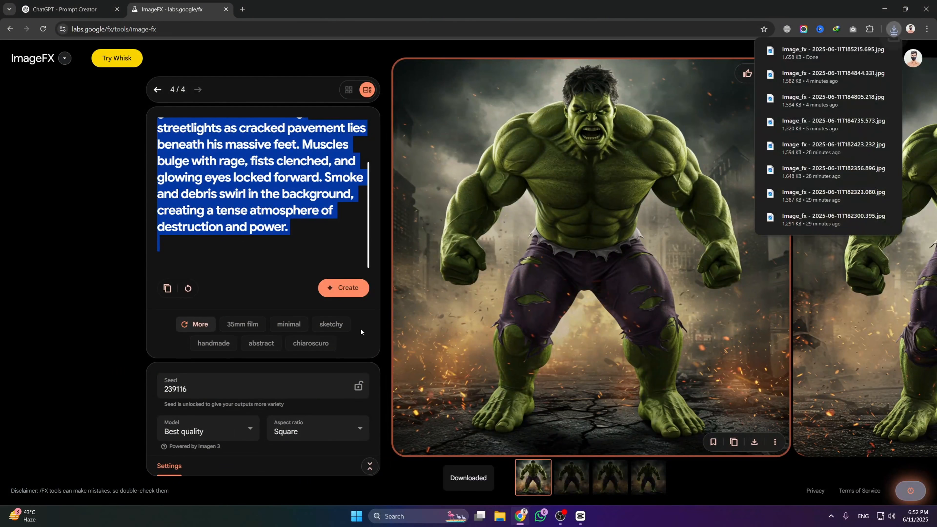
- Copy Prompt 2 for King Kong from ChatGPT, replace the Hulk prompt in ImageFX with it, and generate the square images
key("ctrl+Tab")
triple_click(365, 184)
right_click(364, 185)
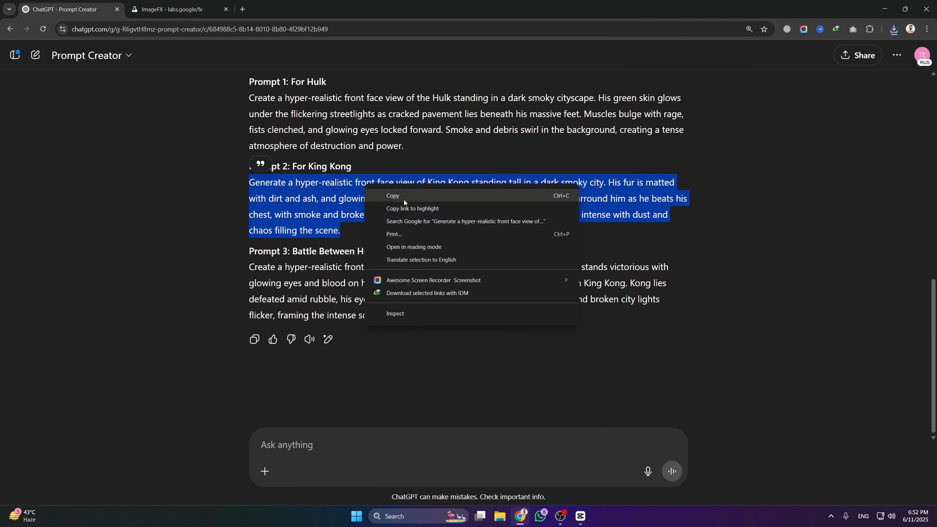
left_click(403, 198)
key("ctrl+Tab")
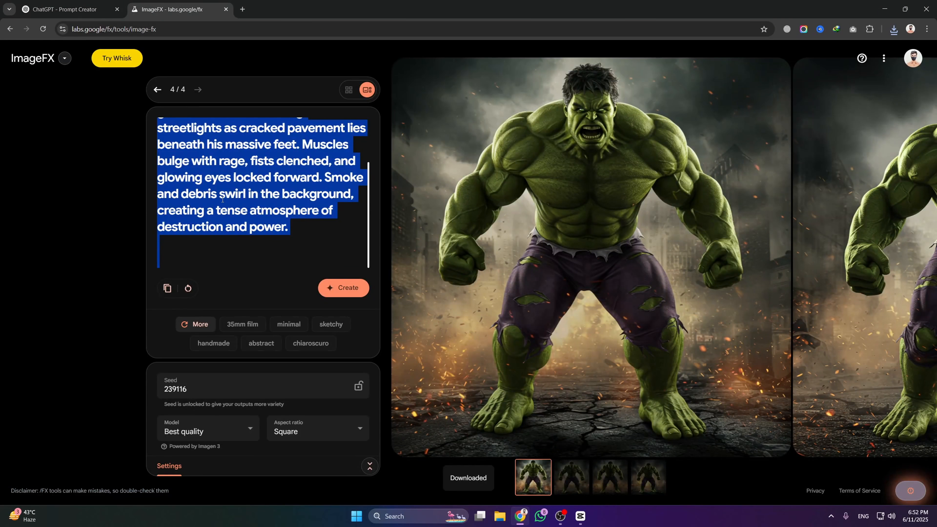
key("BackSpace")
key("ctrl+v")
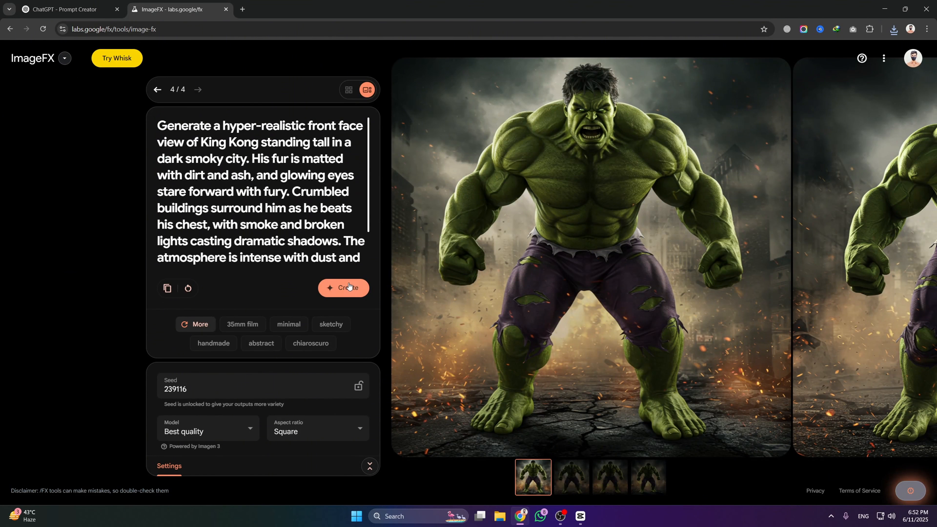
left_click(350, 288)
- Copy the full text of Prompt 3, the battle between Hulk and King Kong, from the ChatGPT reply
key("ctrl+Tab")
double_click(382, 283)
triple_click(383, 284)
right_click(422, 298)
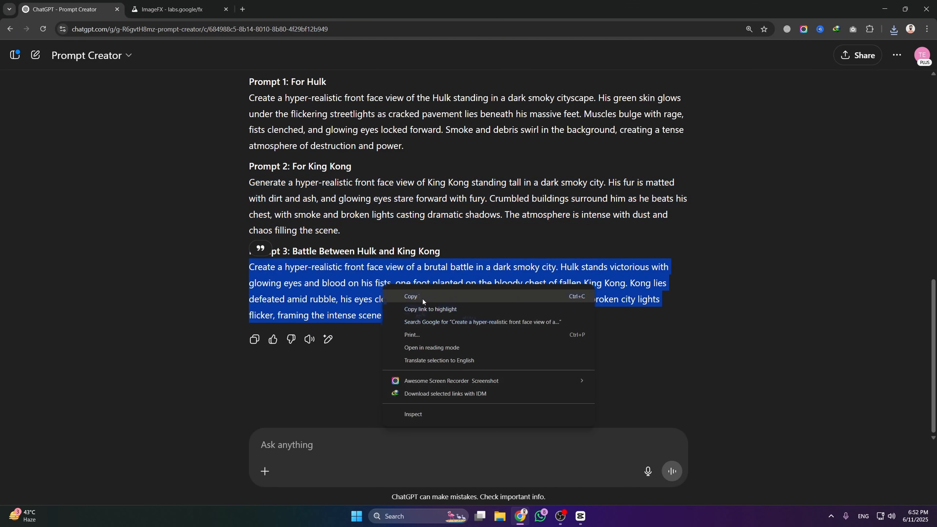
left_click(421, 305)
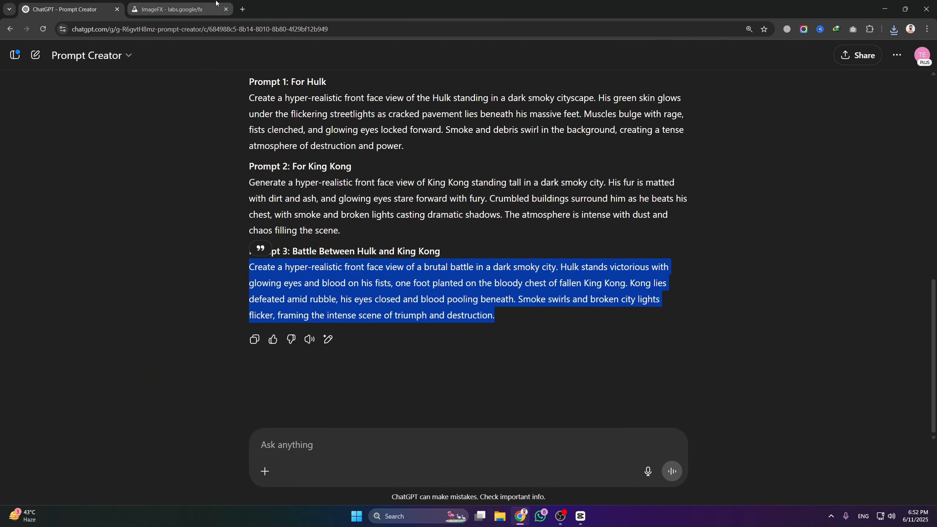
- Compare the generated King Kong images in ImageFX and download the first one
key("ctrl+Tab")
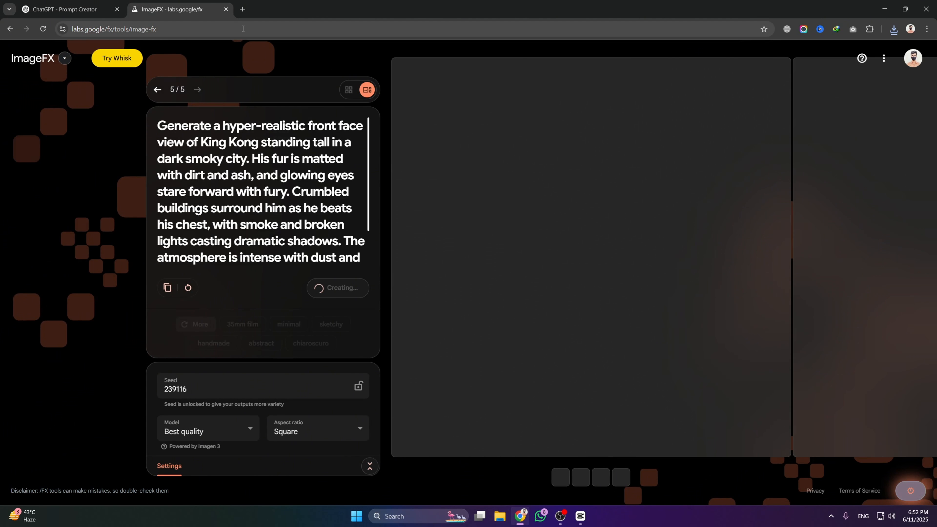
left_click(243, 28)
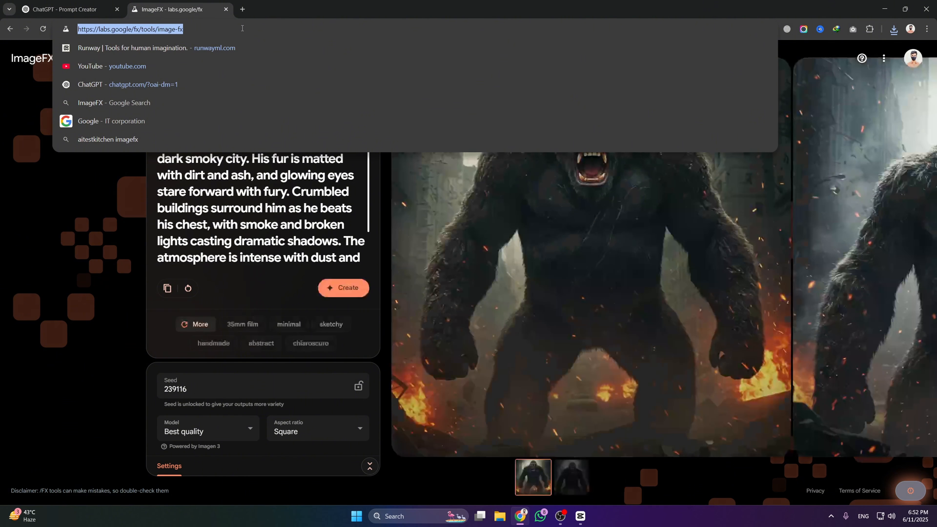
left_click(594, 294)
left_click_drag(797, 269, 548, 269)
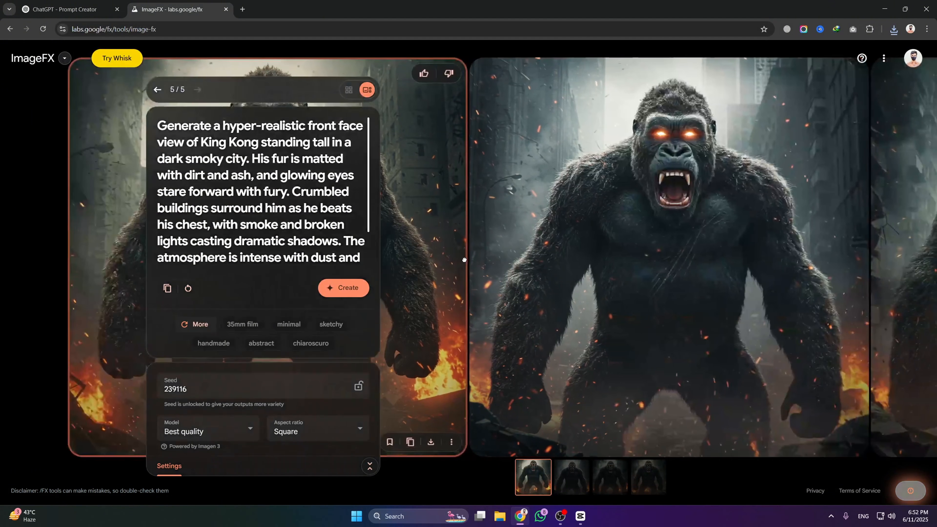
left_click_drag(491, 266, 397, 257)
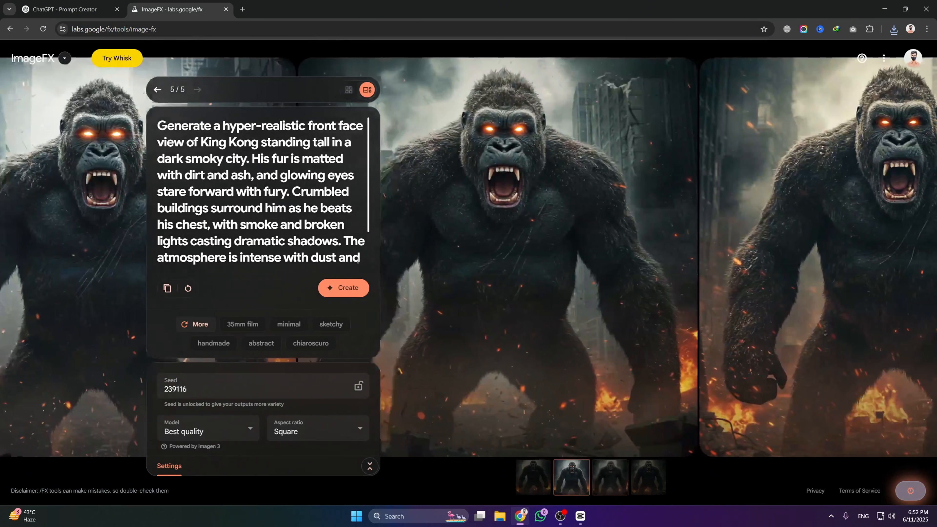
left_click_drag(650, 257, 778, 229)
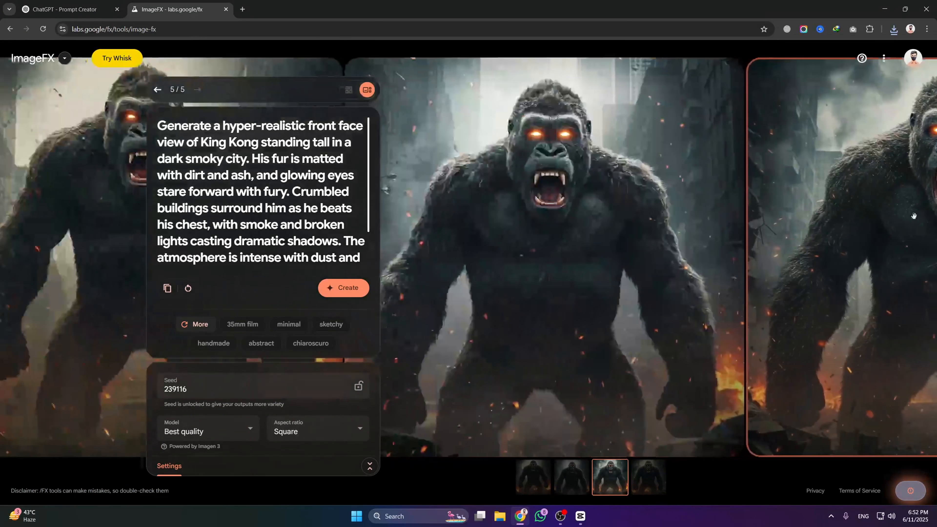
left_click_drag(559, 231, 737, 231)
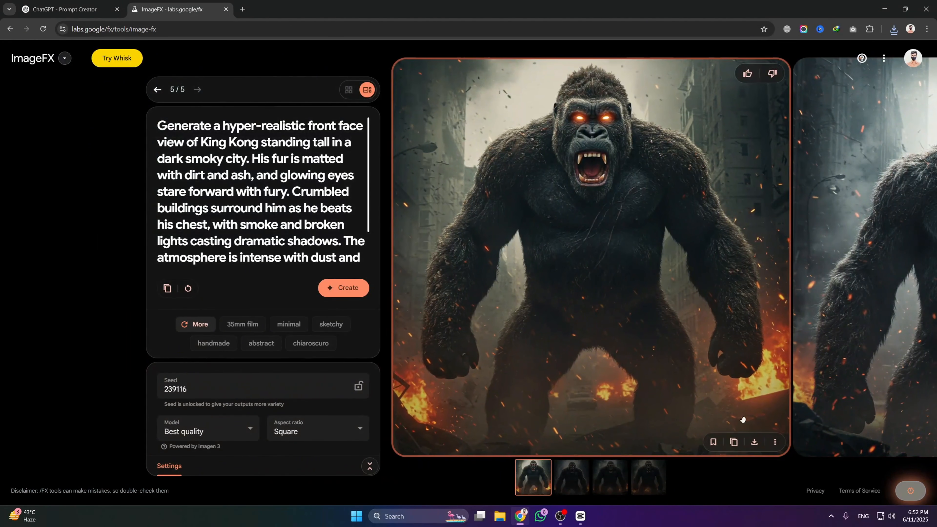
left_click(755, 442)
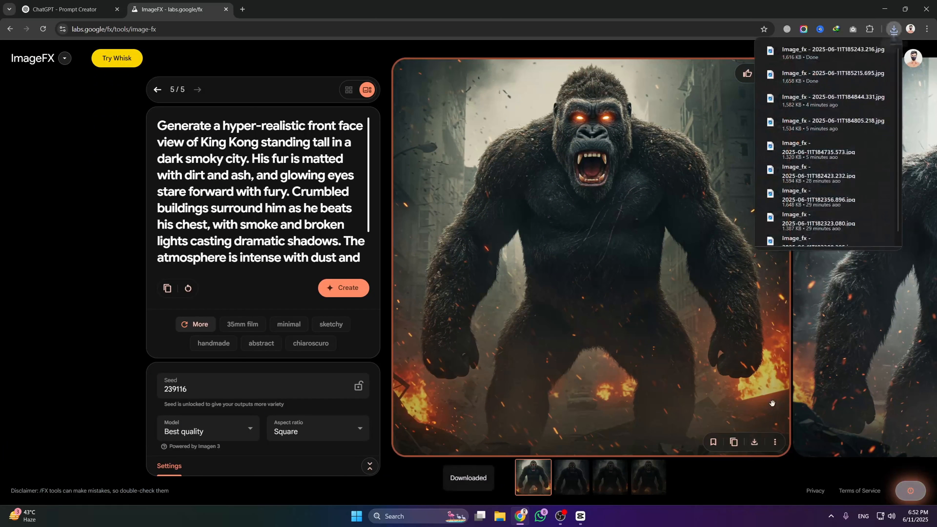
- Replace the prompt with the copied battle prompt, generate images in Portrait (9:16), and download the first result
triple_click(267, 187)
key("BackSpace")
key("ctrl+v")
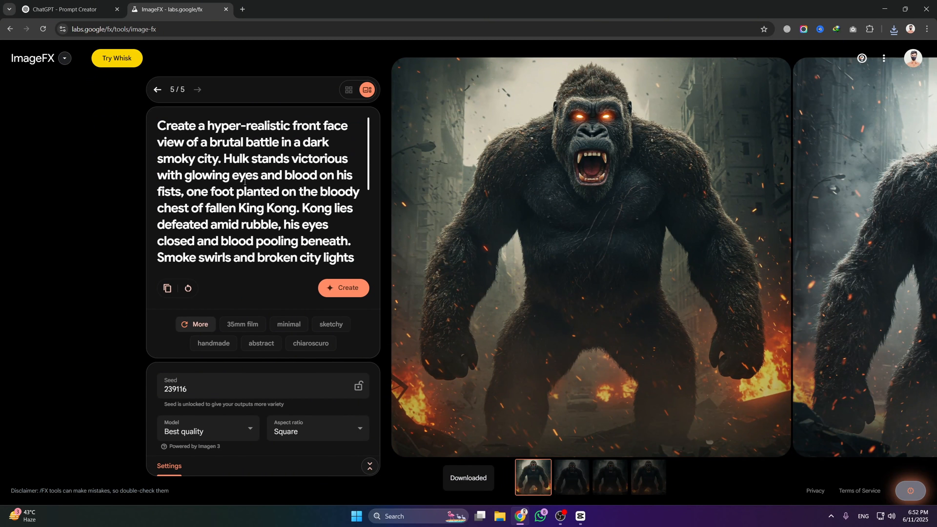
left_click(325, 443)
left_click(307, 350)
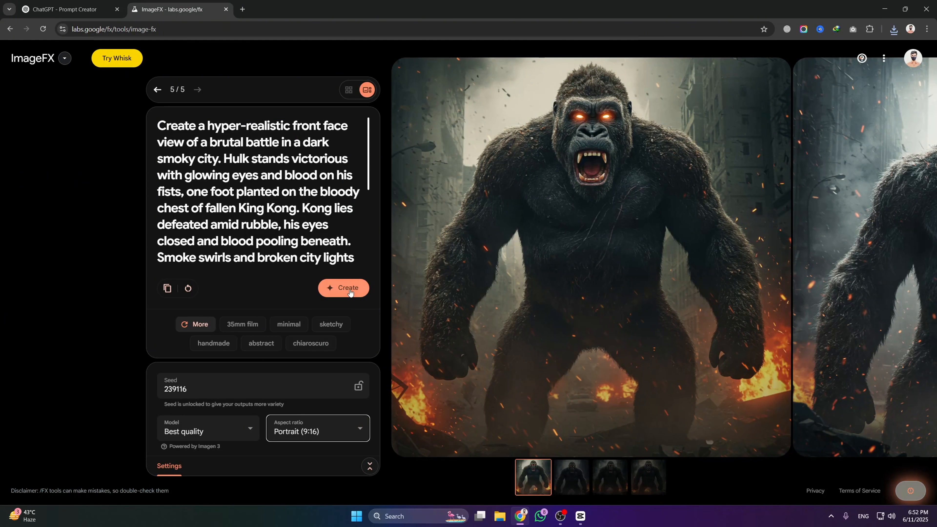
left_click(343, 287)
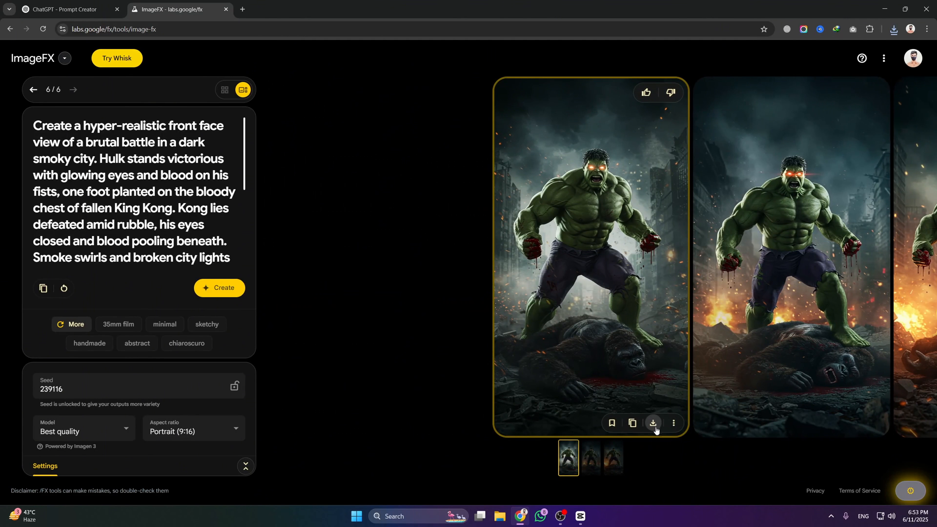
left_click(654, 427)
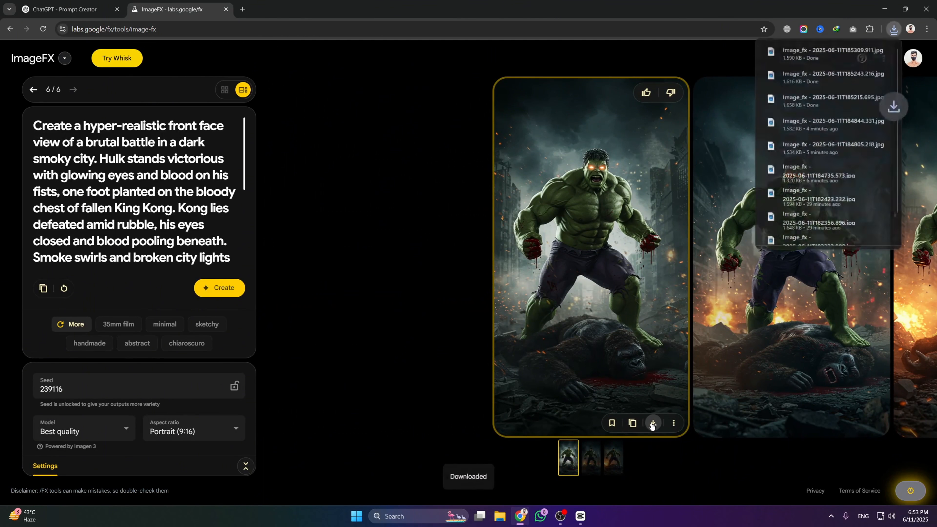
- Switch to CapCut, return the playhead to the start, and import the three newest Hulk and King Kong images from Downloads
left_click(581, 516)
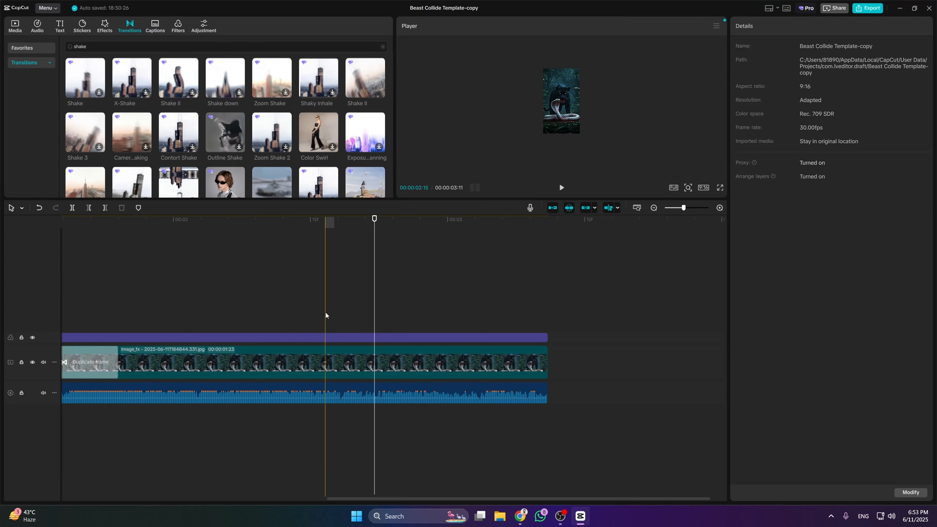
left_click_drag(375, 220, 2, 229)
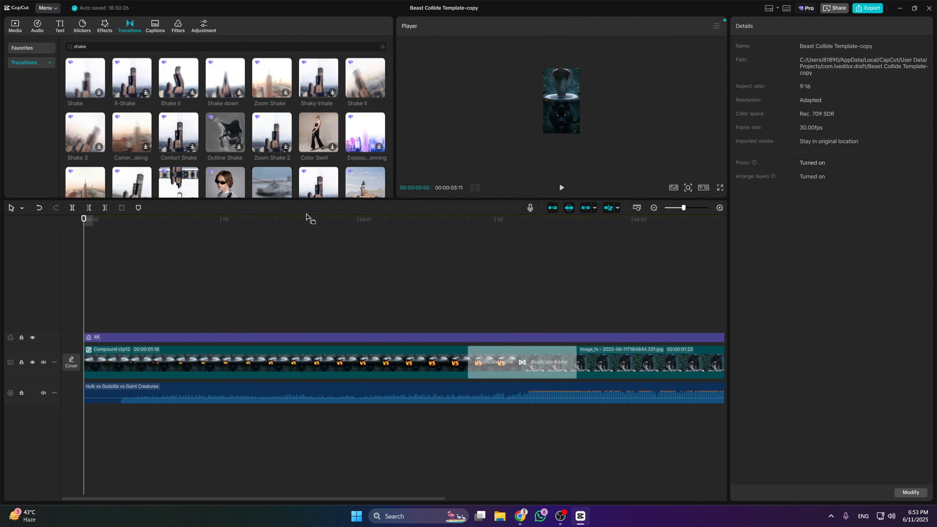
left_click(16, 25)
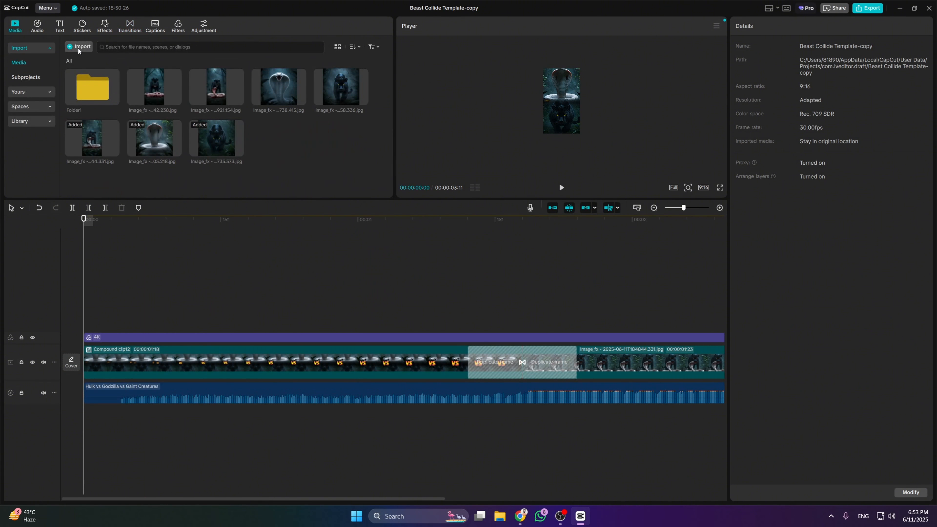
left_click(78, 47)
left_click(132, 114)
left_click(380, 116, "shift")
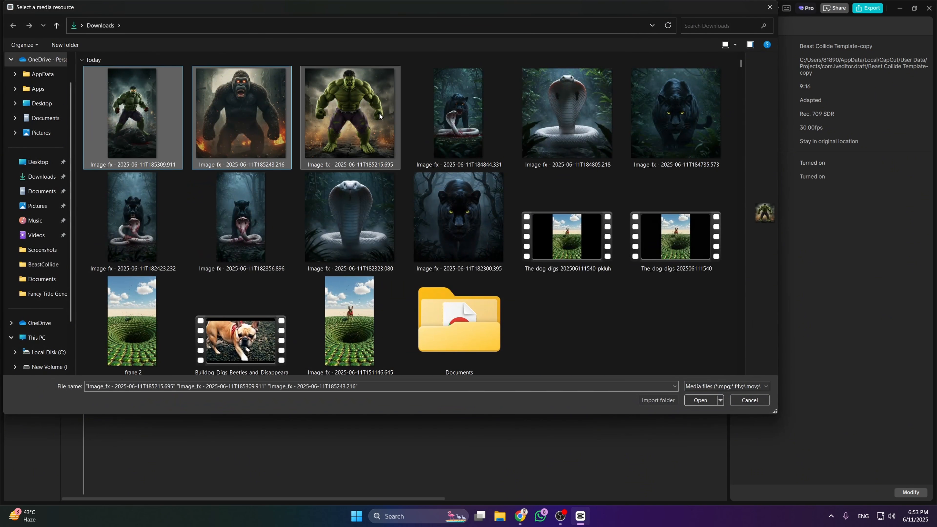
key("Return")
- Break the opening compound clip apart into its separate VS logo, cobra and panther layers
left_click(265, 362)
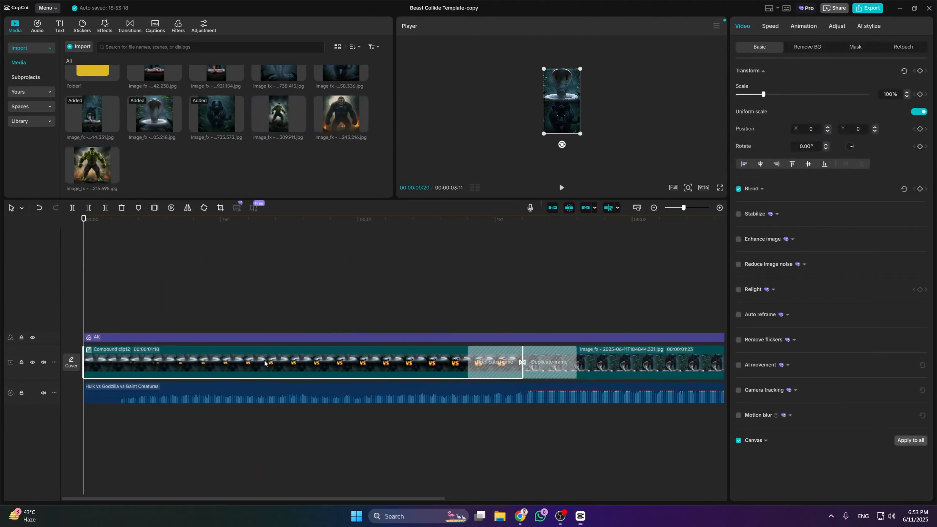
right_click(265, 362)
left_click(319, 307)
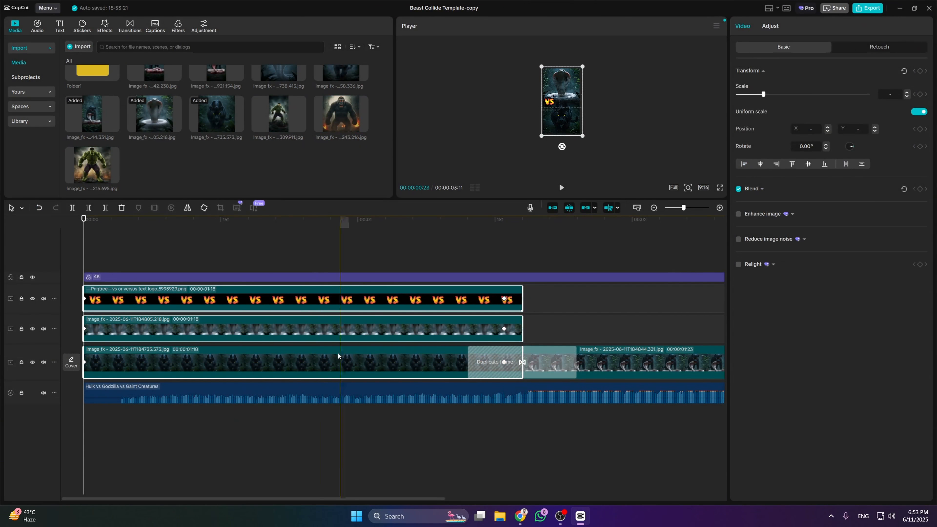
- Replace the cobra clip on the middle video track with the portrait Hulk battle image
left_click(385, 331)
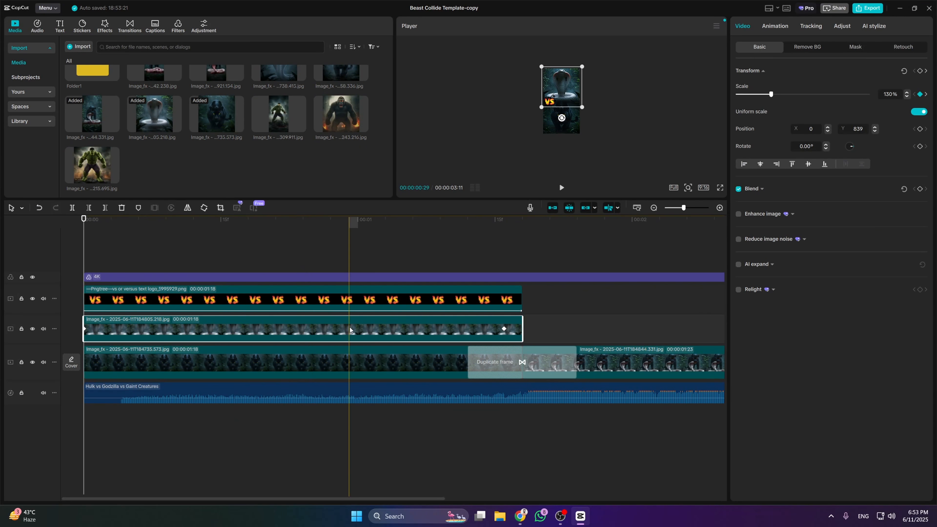
left_click_drag(277, 123, 272, 325)
left_click(511, 352)
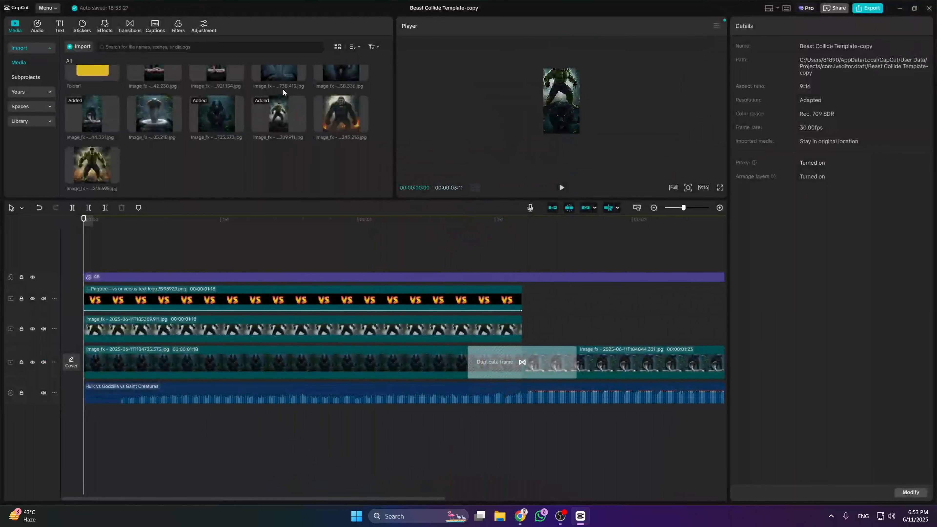
- Replace the panther clip with the King Kong image and the clip above it with the square Hulk image
left_click_drag(341, 115, 292, 364)
left_click(511, 350)
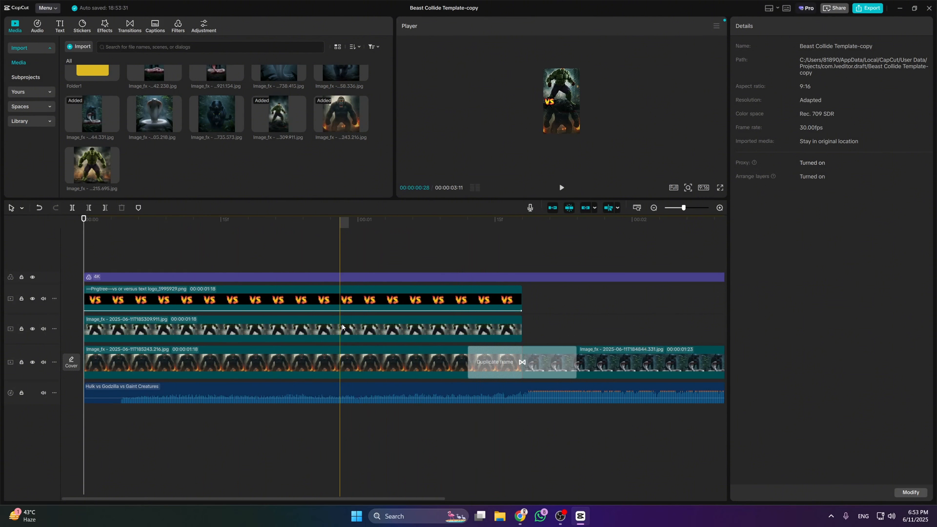
left_click(306, 321)
left_click_drag(92, 165, 260, 328)
left_click(498, 349)
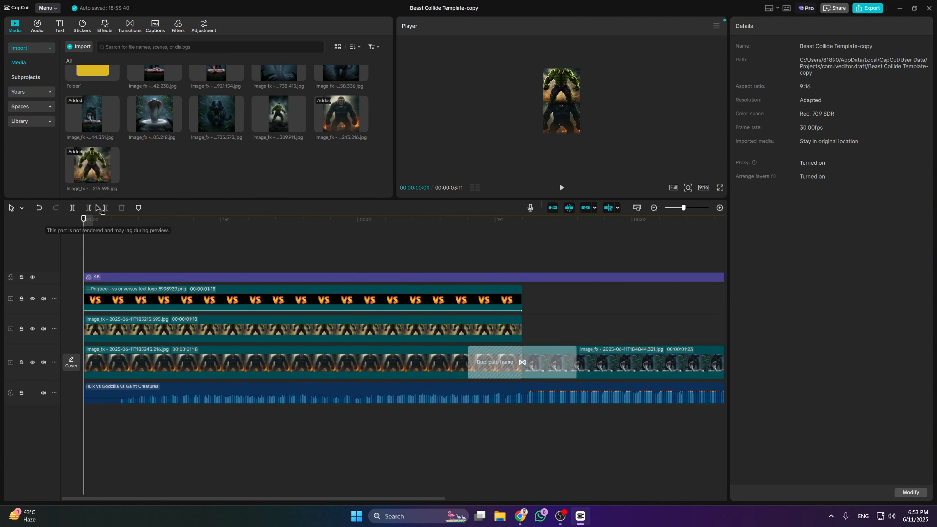
- Replace the closing panther battle clip with the portrait Hulk victory image and combine the VS, Hulk and King Kong layers into a compound clip
left_click_drag(280, 118, 554, 360)
left_click(510, 353)
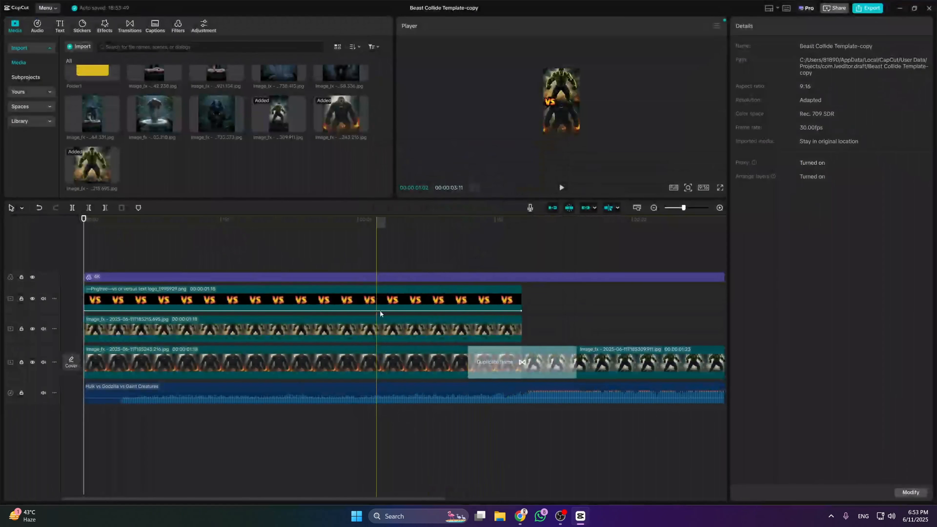
left_click(382, 309)
left_click(396, 336, "ctrl")
left_click(397, 360, "ctrl")
right_click(396, 360)
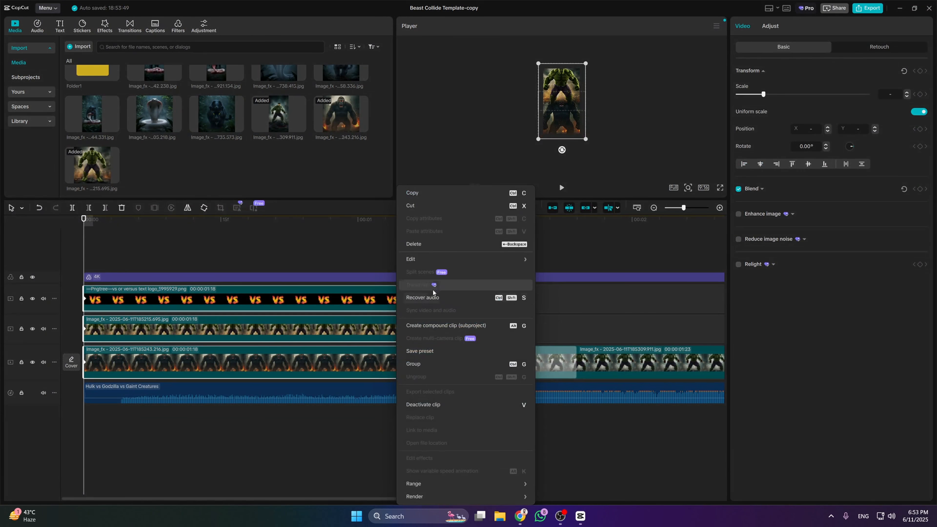
left_click(428, 327)
- Add the Shake II transition between the compound clip and the victory image, set its duration to 0.4 s, and preview the video full screen
left_click(138, 32)
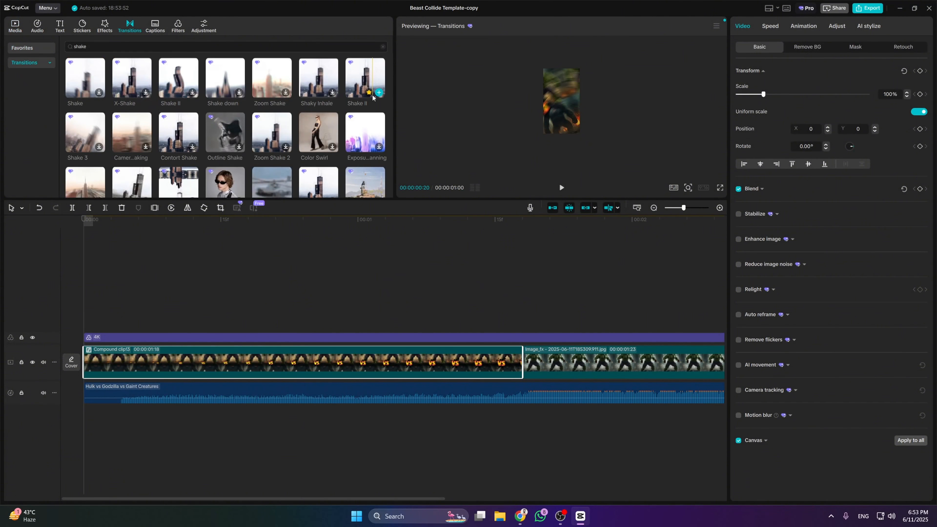
left_click_drag(365, 78, 524, 364)
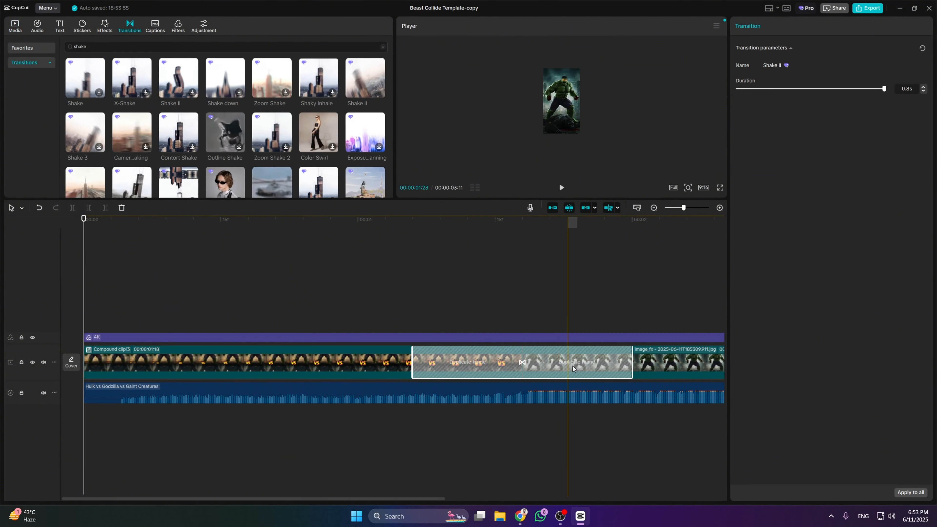
left_click_drag(883, 88, 801, 88)
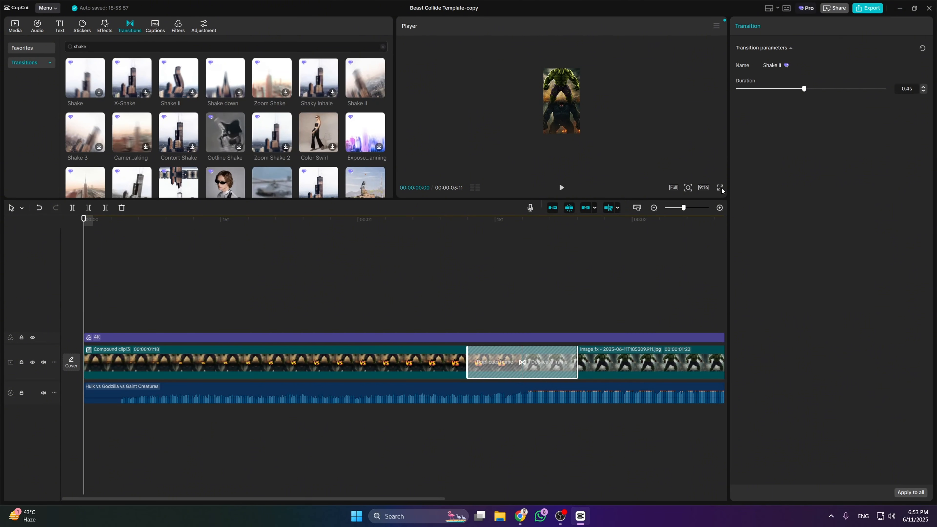
left_click(720, 188)
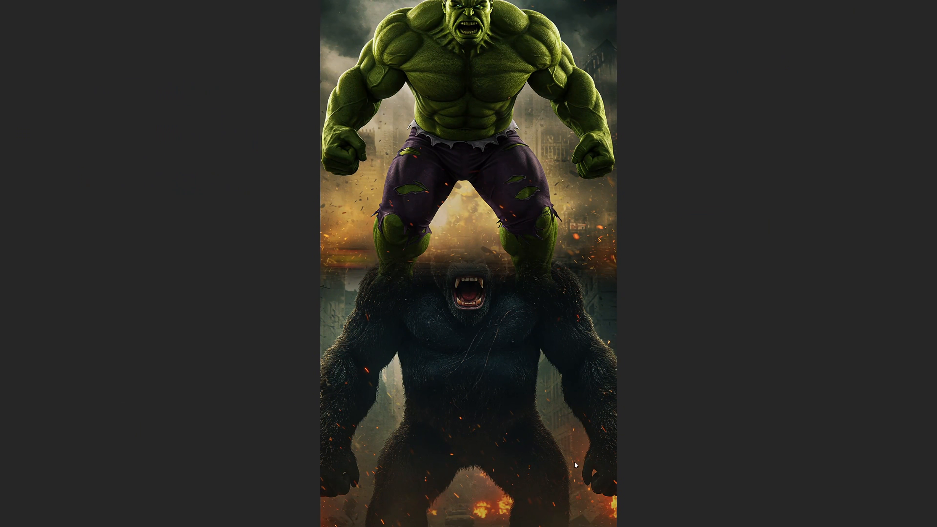
mouse_move(610, 475)
left_click(590, 488)
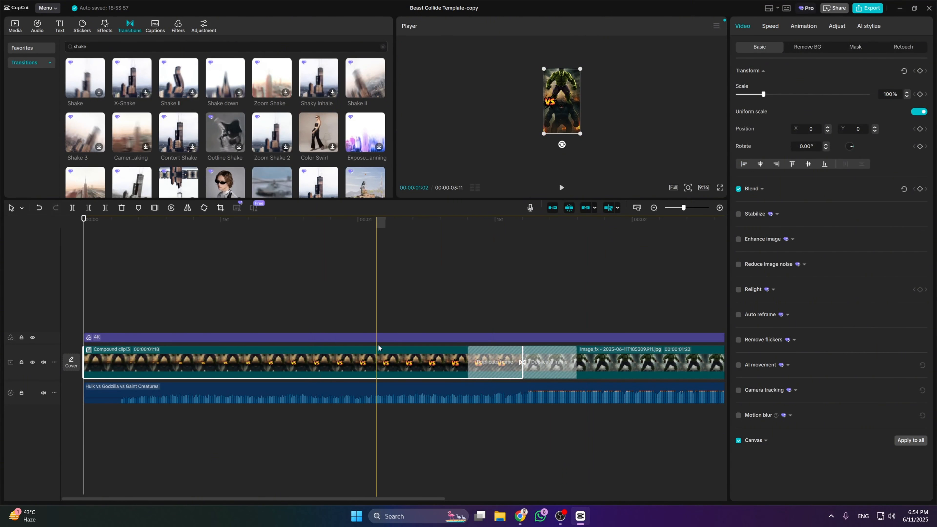
- Inside the compound clip, adjust the King Kong layer's split mask to Y 312 with feather 2, and return to the main timeline
double_click(333, 362)
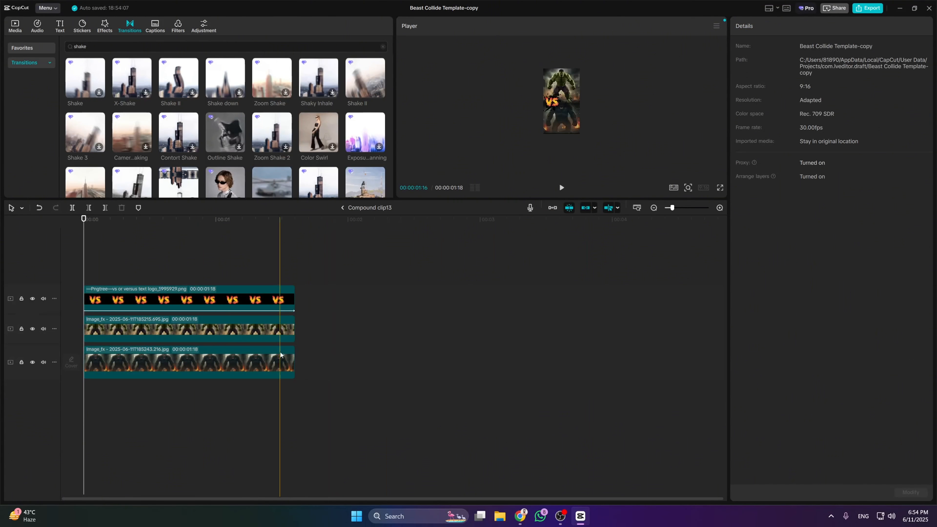
left_click(196, 361)
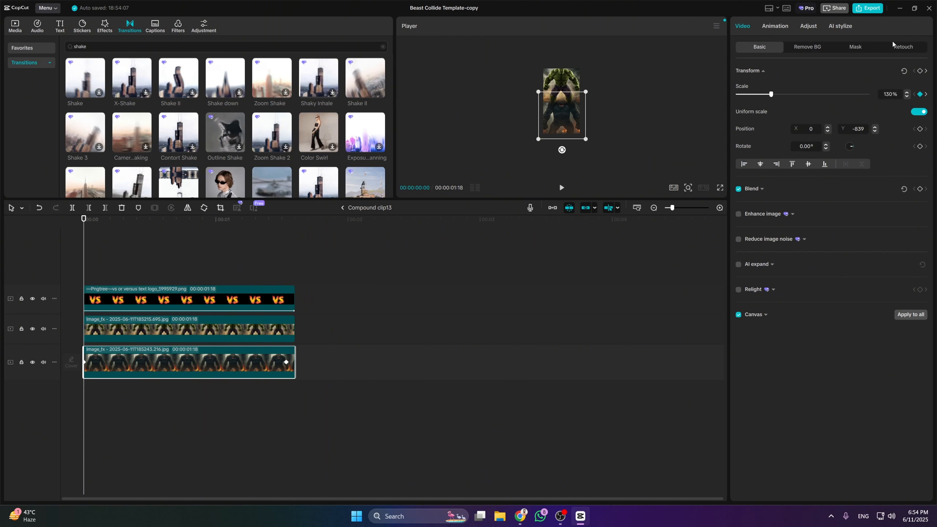
left_click(854, 48)
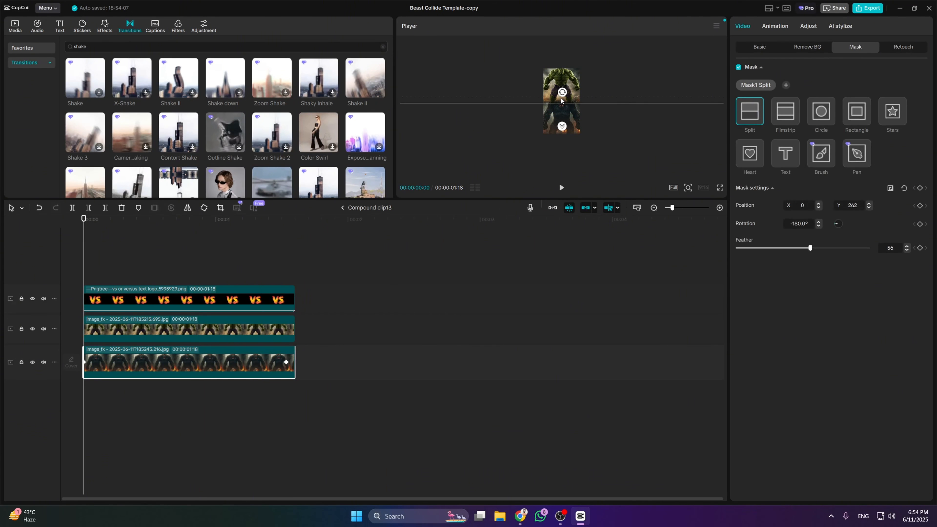
left_click_drag(562, 103, 568, 106)
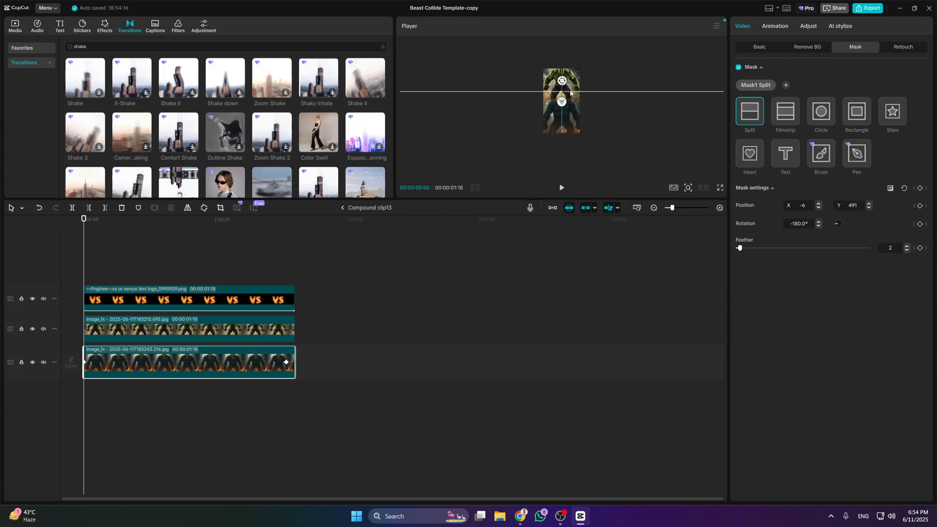
left_click_drag(570, 92, 567, 105)
key("ctrl+z")
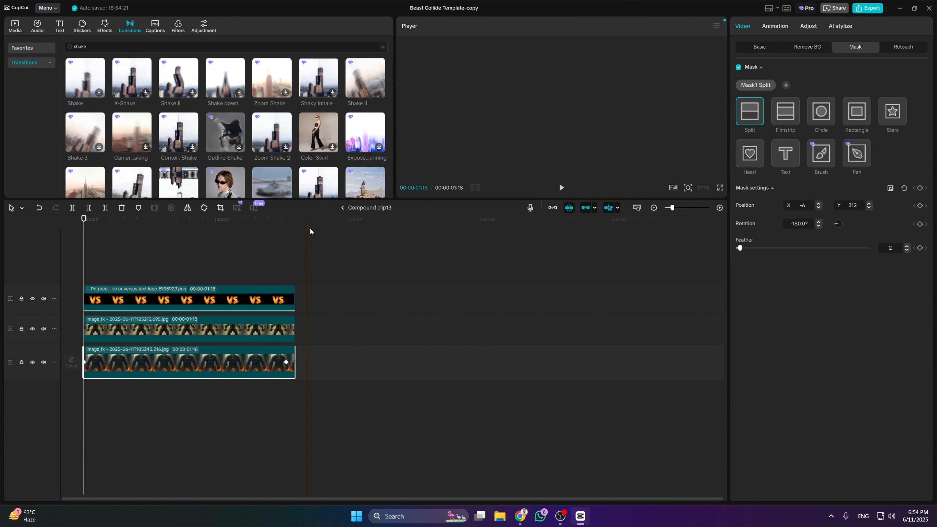
left_click(344, 208)
- Play the Hulk vs King Kong video in full-screen preview and switch back to ImageFX in Chrome
left_click(719, 187)
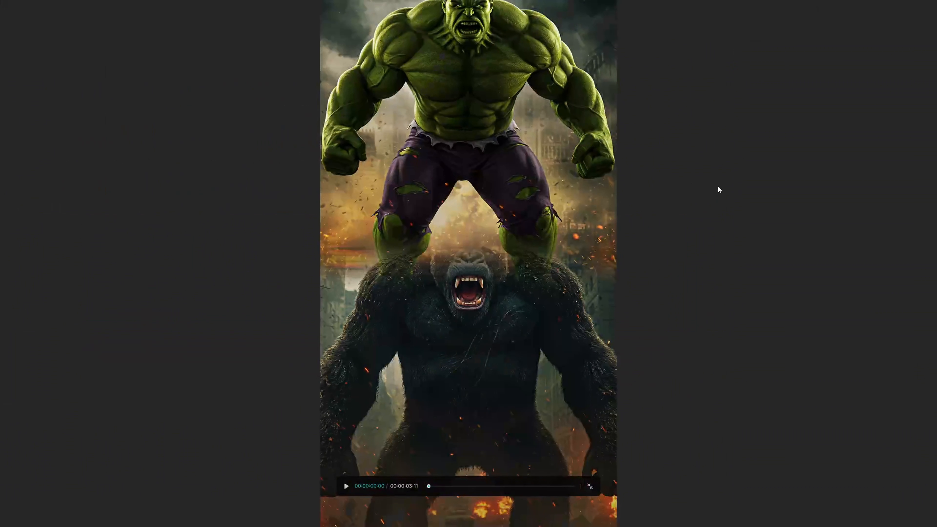
key("space")
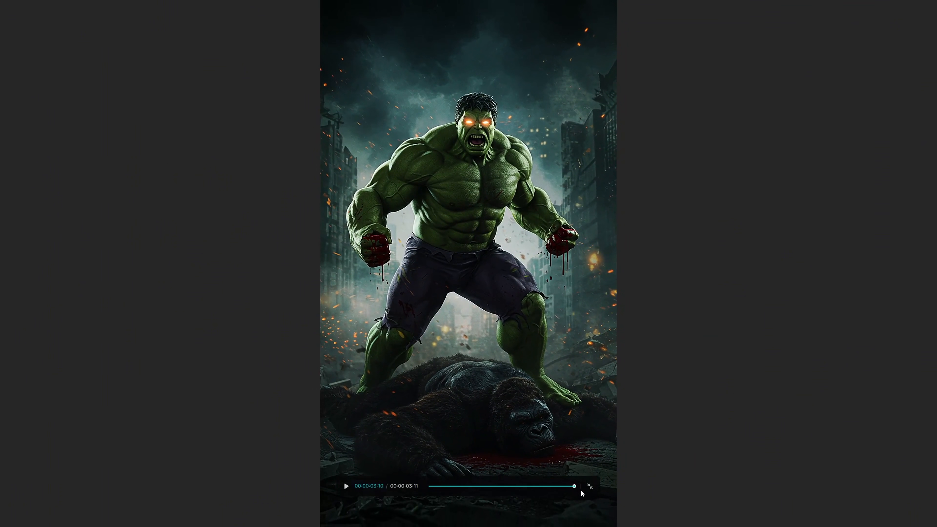
left_click(589, 493)
left_click(669, 220)
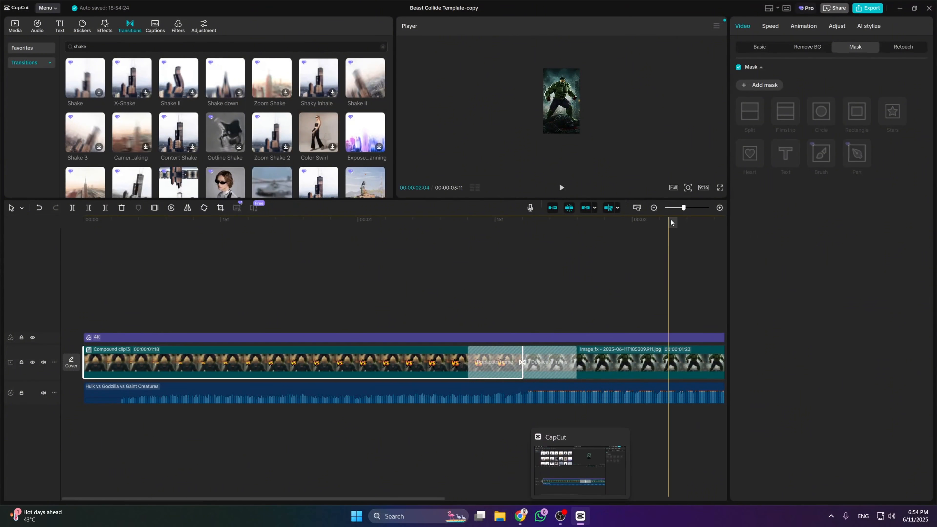
left_click(522, 519)
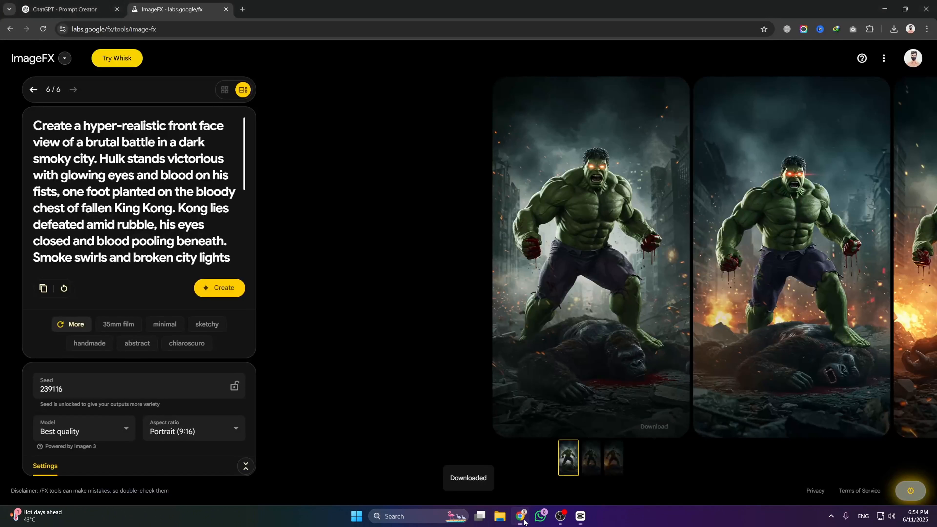